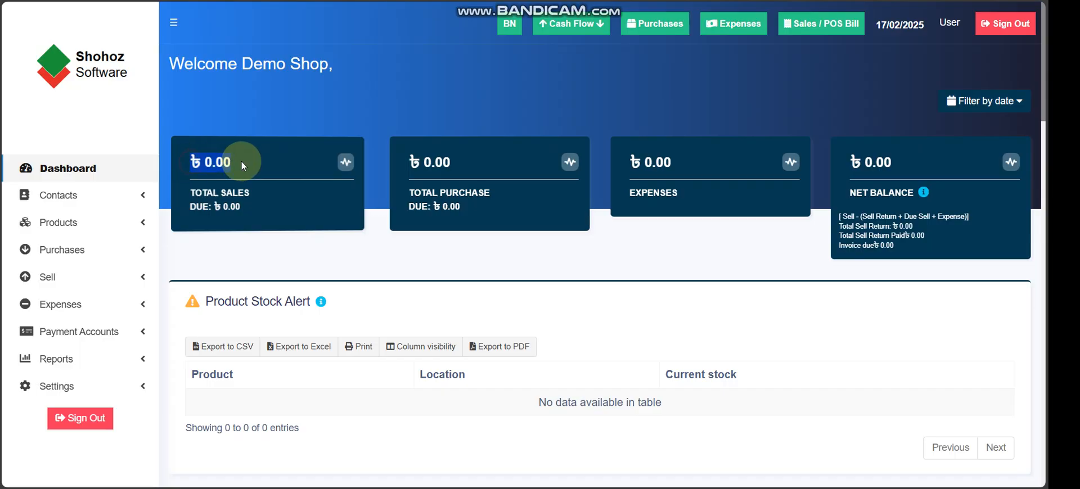
Examine the total sales, total purchase, due, expenses and net balance figures on the dashboard
drag(219, 205, 244, 206)
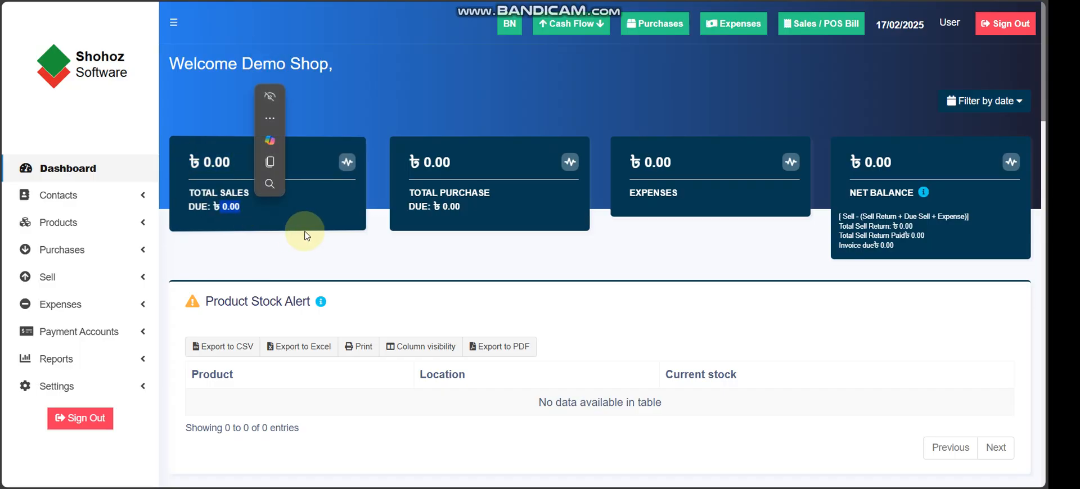
click(415, 167)
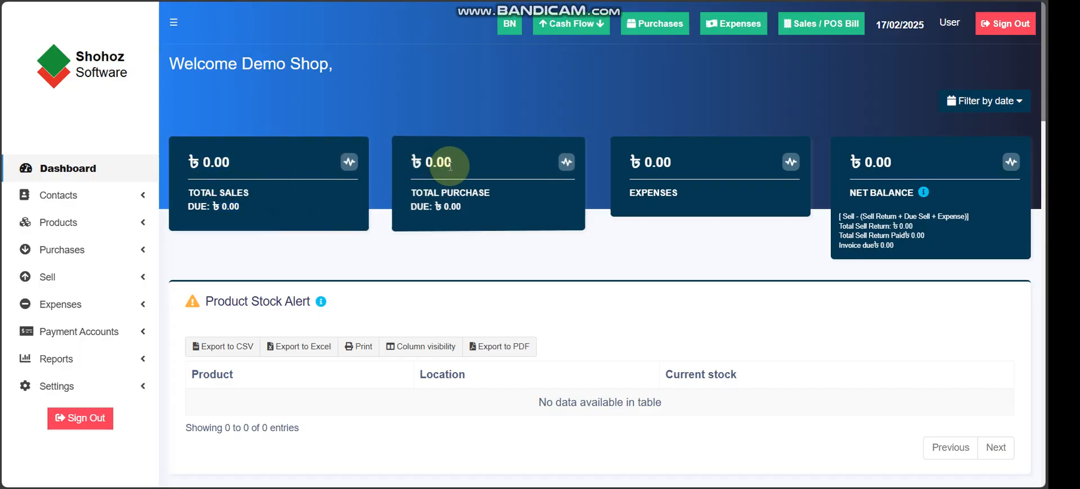
drag(450, 167, 407, 167)
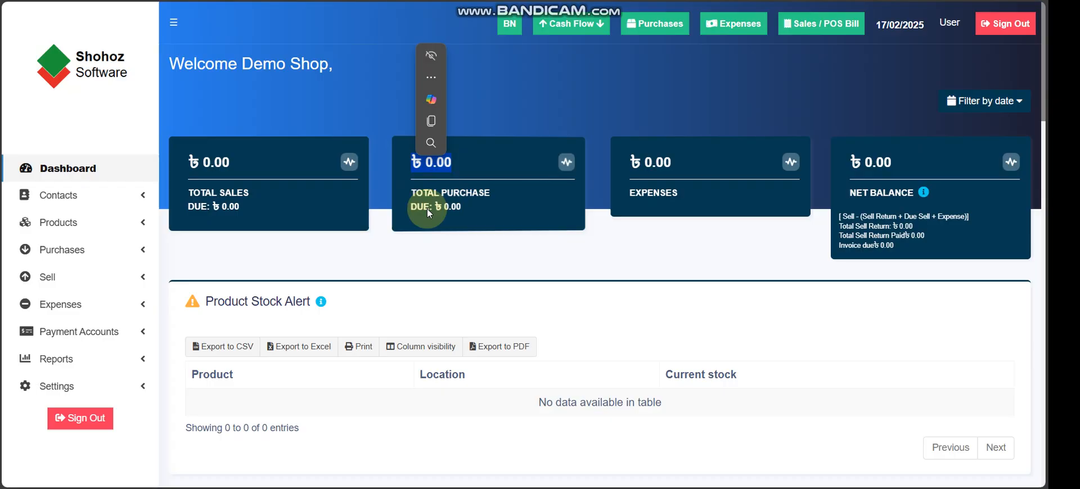
drag(427, 208, 471, 208)
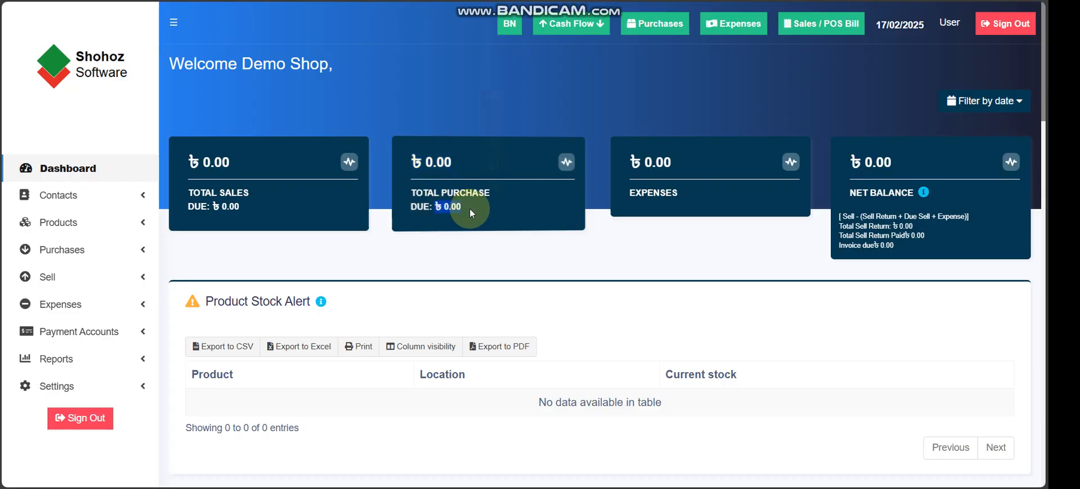
drag(670, 164, 616, 168)
drag(853, 168, 893, 165)
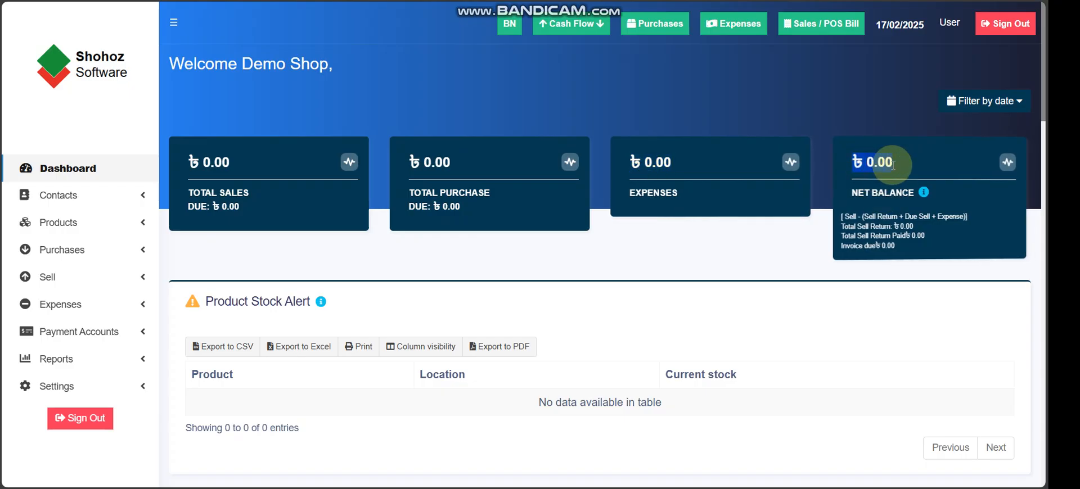
Filter the dashboard figures by date to Yesterday
click(991, 105)
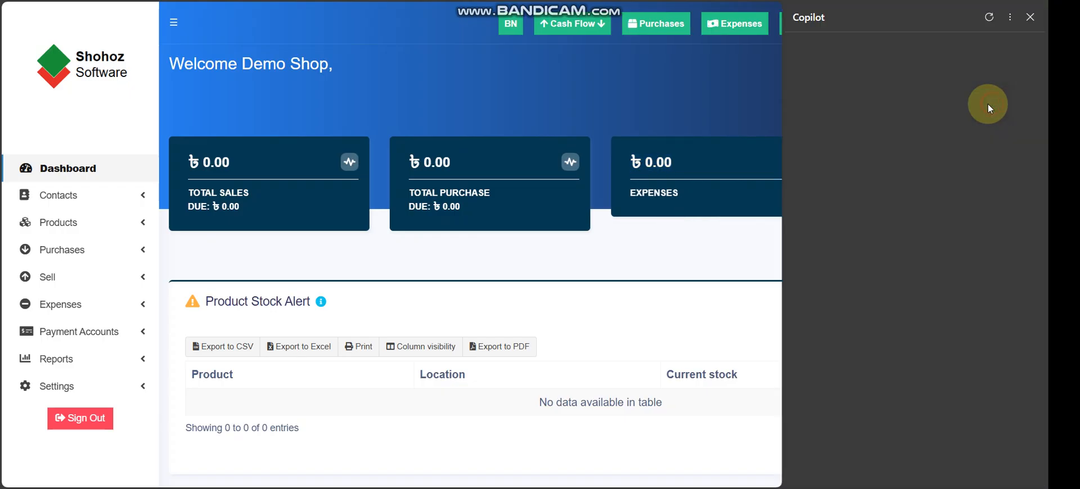
click(1030, 16)
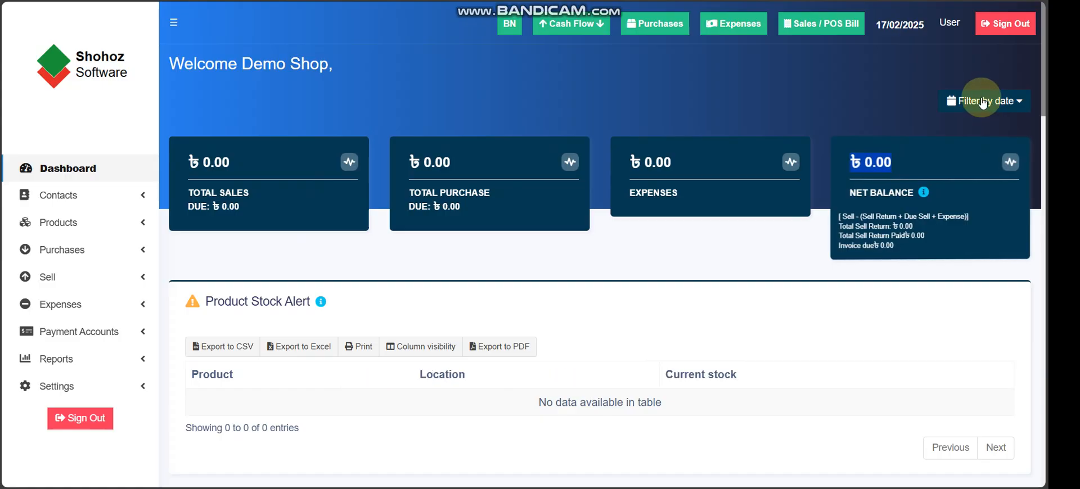
click(982, 102)
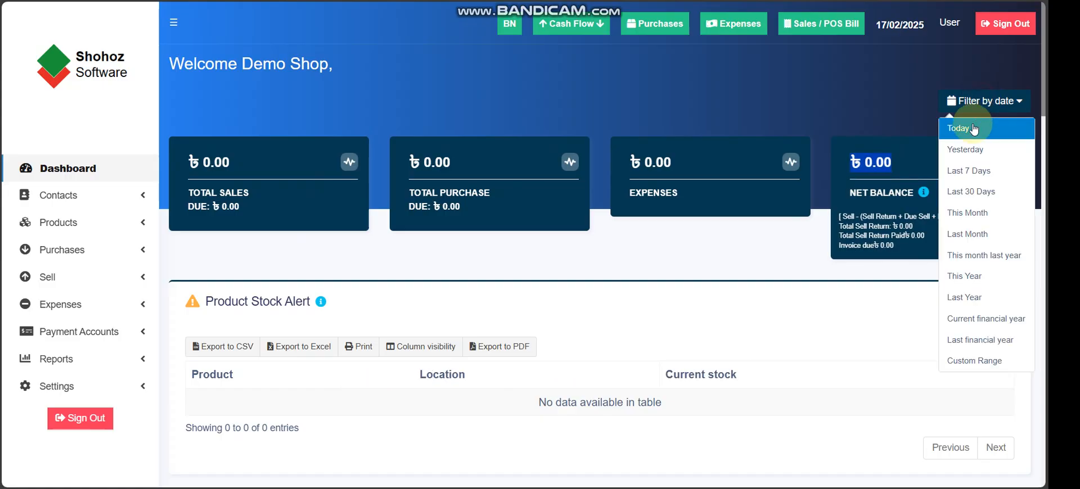
click(964, 160)
Filter the dashboard figures to a custom date range from 10/02/2025 to 12/02/2025
click(931, 106)
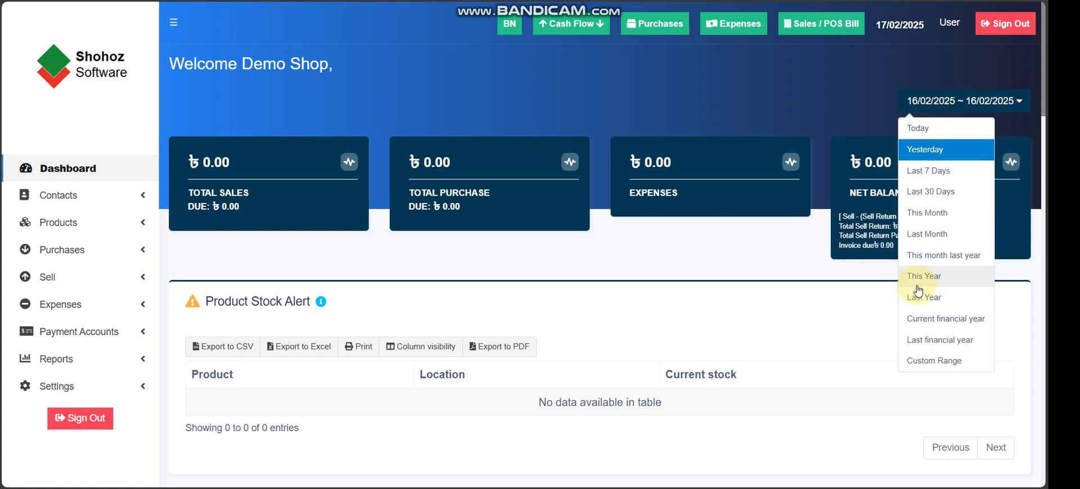
click(924, 361)
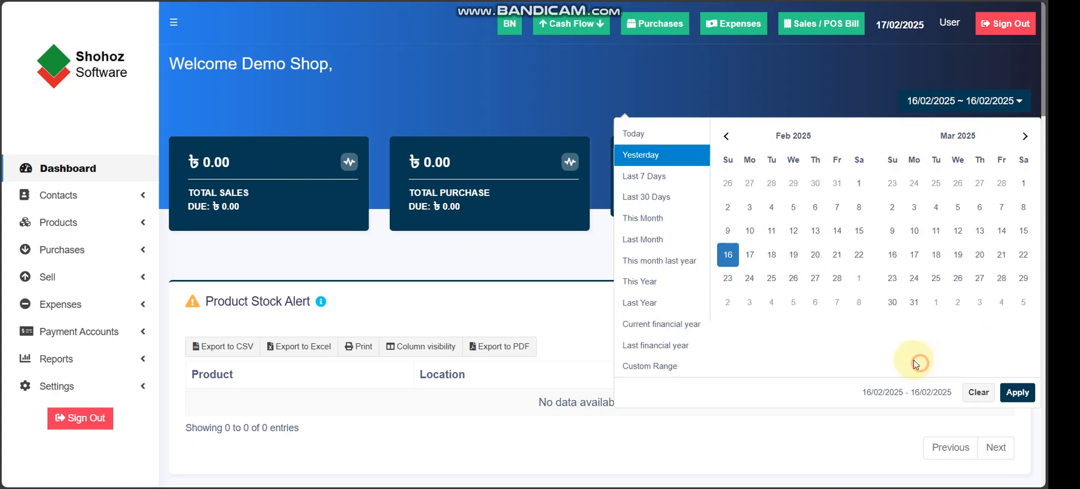
click(750, 233)
click(793, 232)
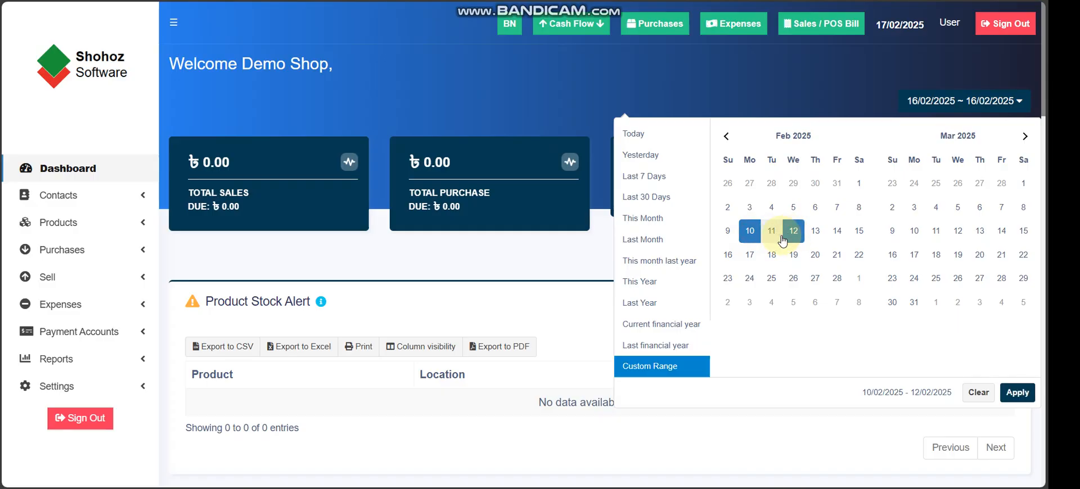
click(1017, 393)
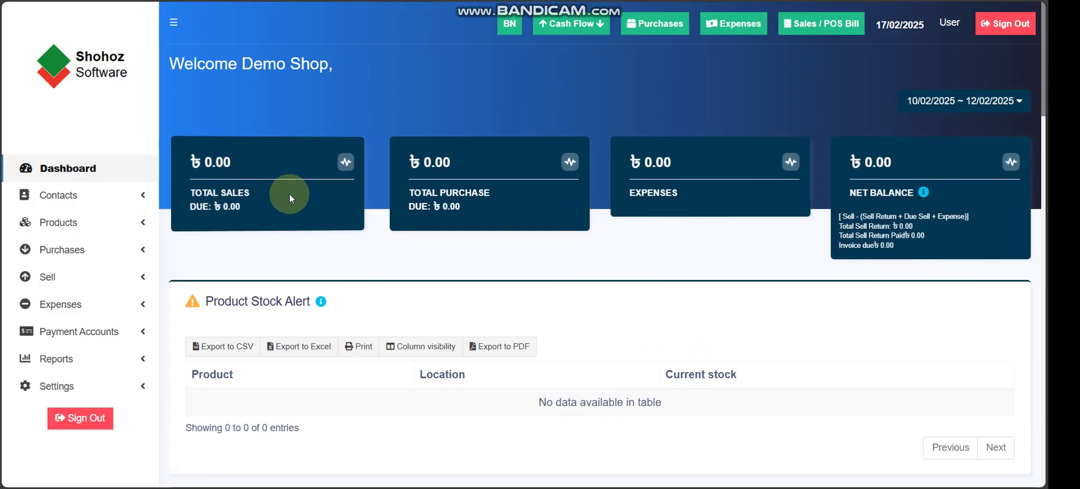
Review the dashboard's product stock alert and the sales charts for the last 30 days and current financial year
scroll(289, 194, down, 3)
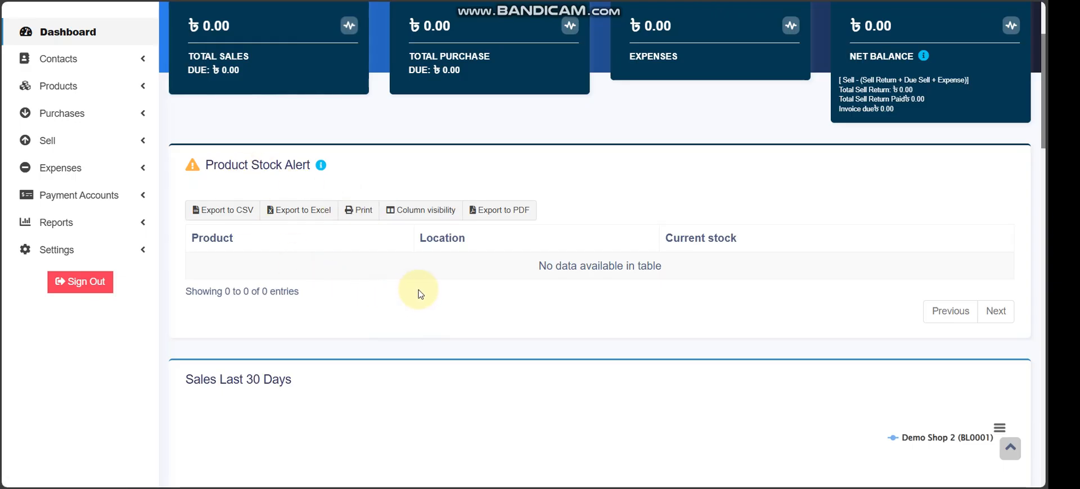
scroll(419, 292, down, 5)
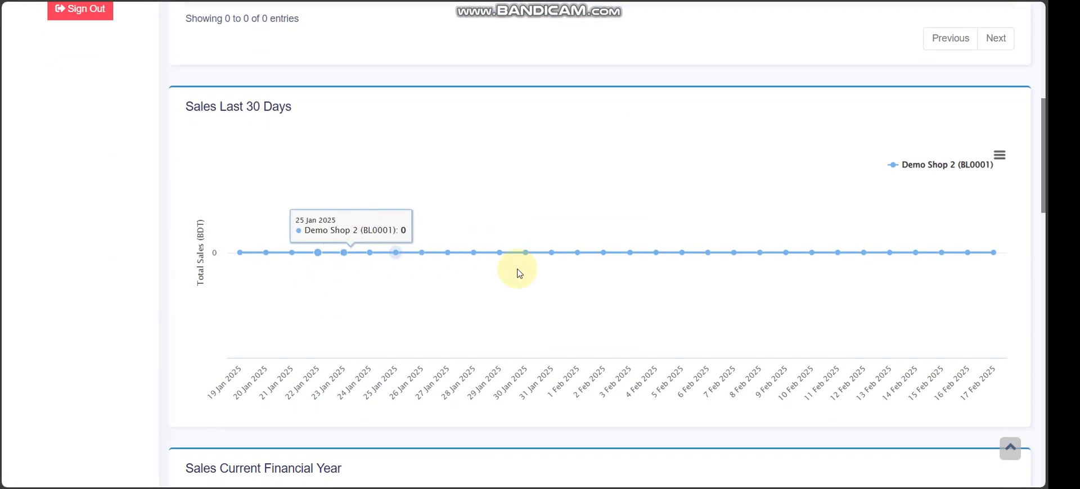
scroll(519, 349, down, 5)
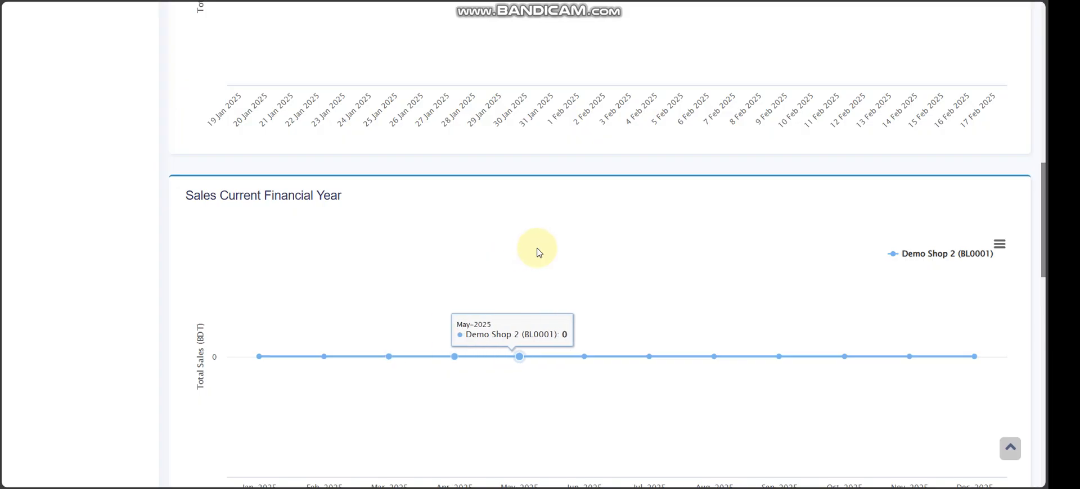
scroll(538, 251, up, 5)
scroll(538, 251, up, 7)
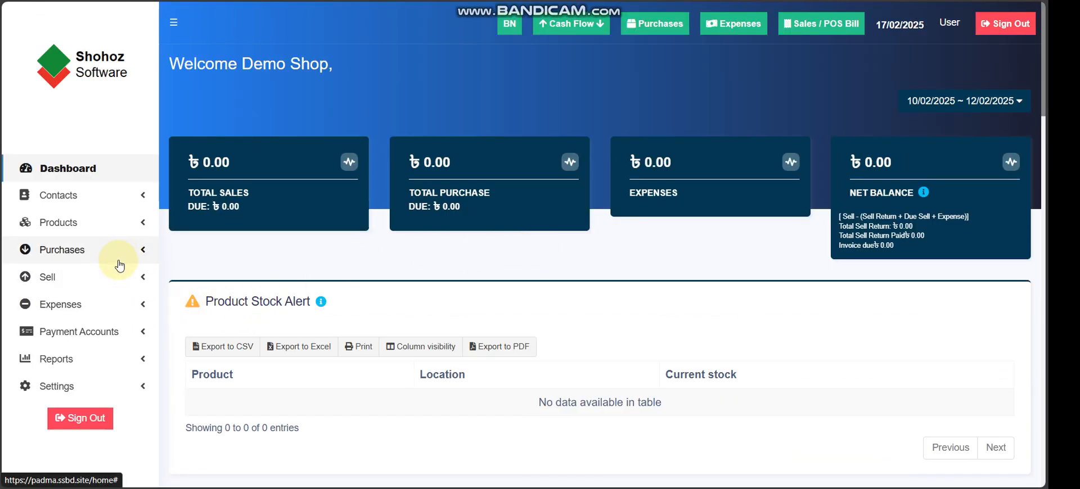
Open the product list and review the listed products with their prices and current stock
click(116, 224)
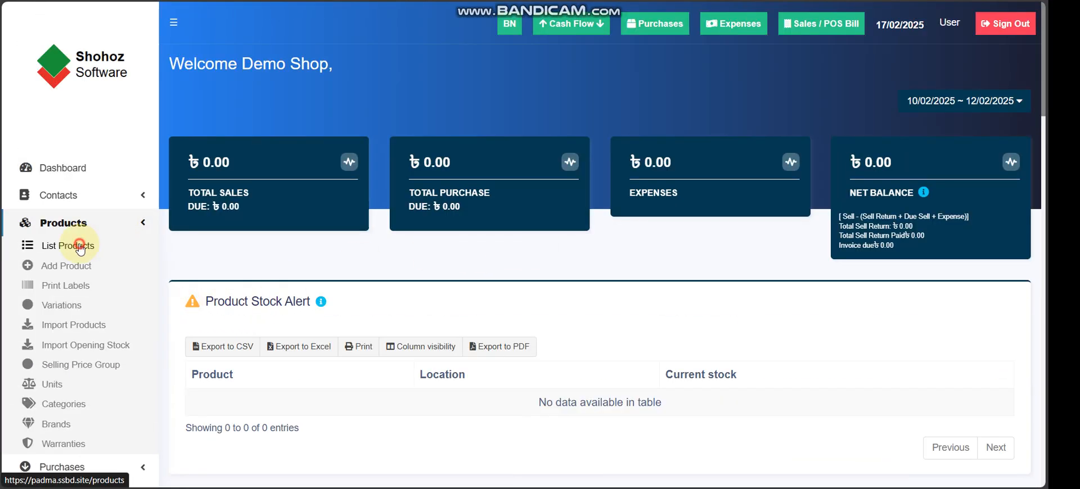
click(80, 247)
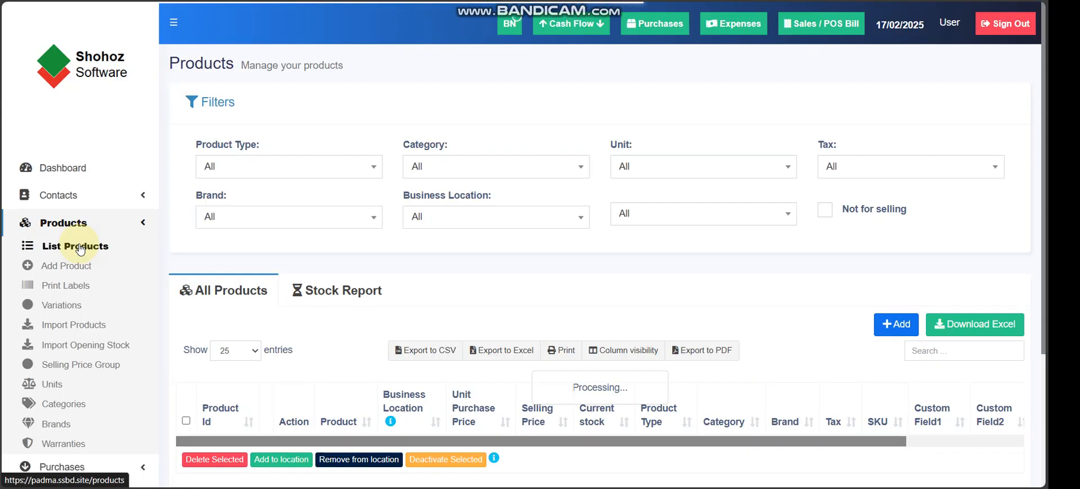
scroll(389, 289, down, 3)
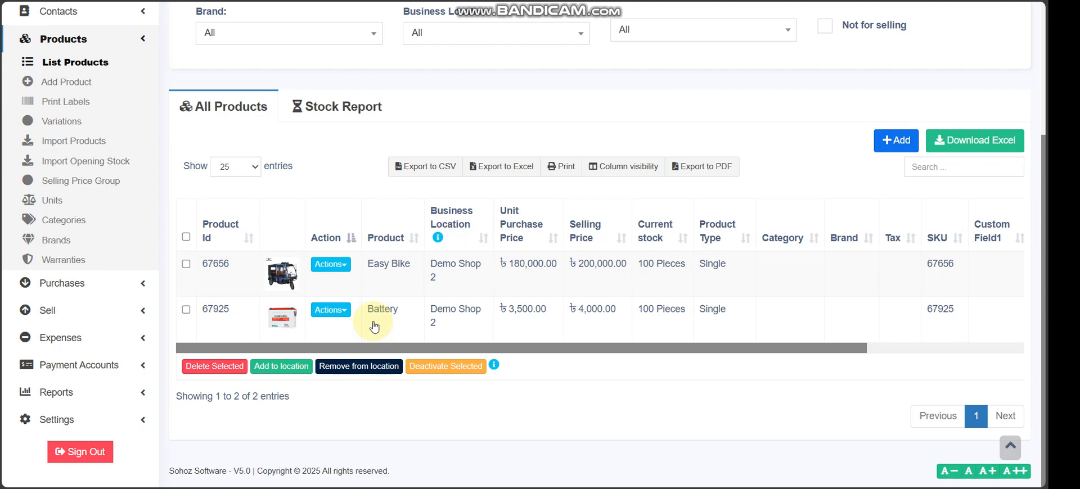
scroll(373, 322, up, 3)
scroll(447, 283, down, 2)
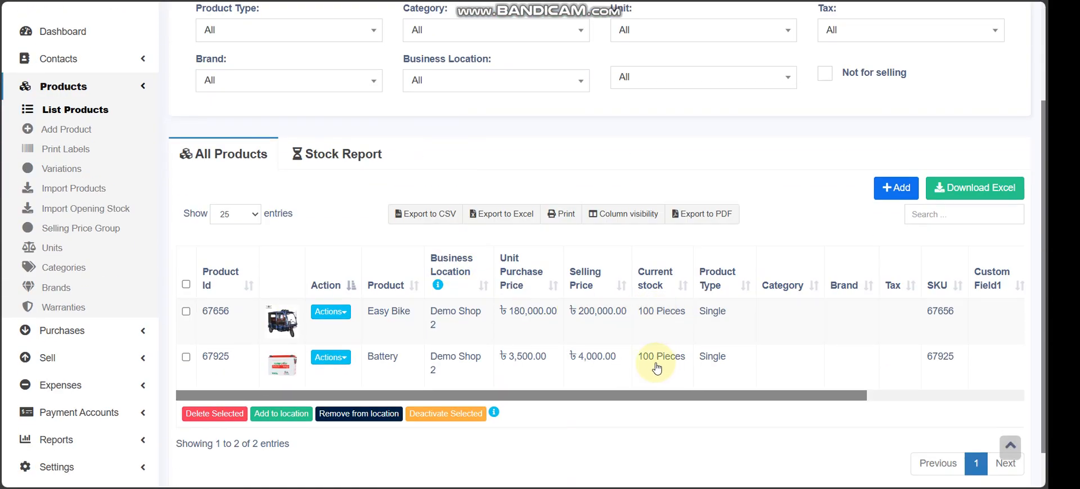
scroll(656, 369, up, 3)
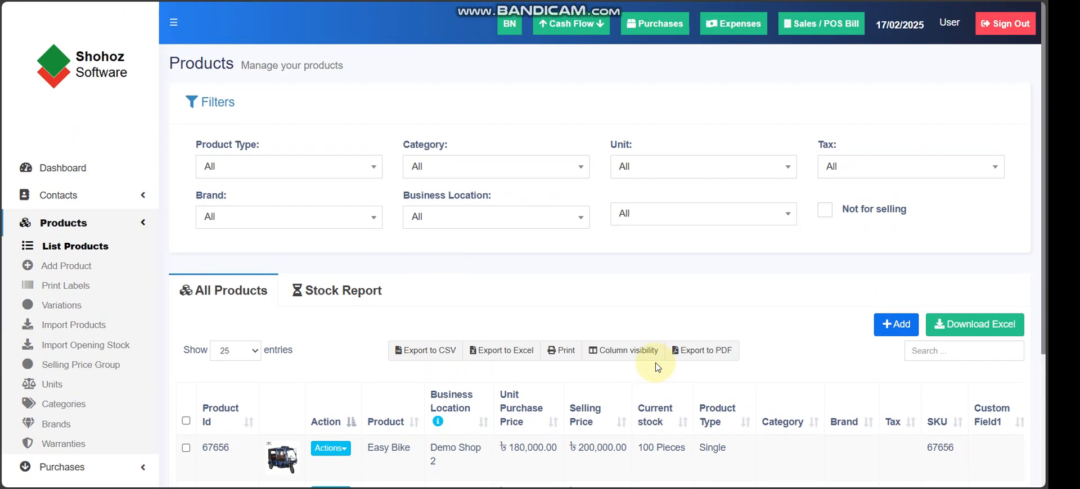
Start a new POS sales bill and add one Easy Bike to it
click(821, 24)
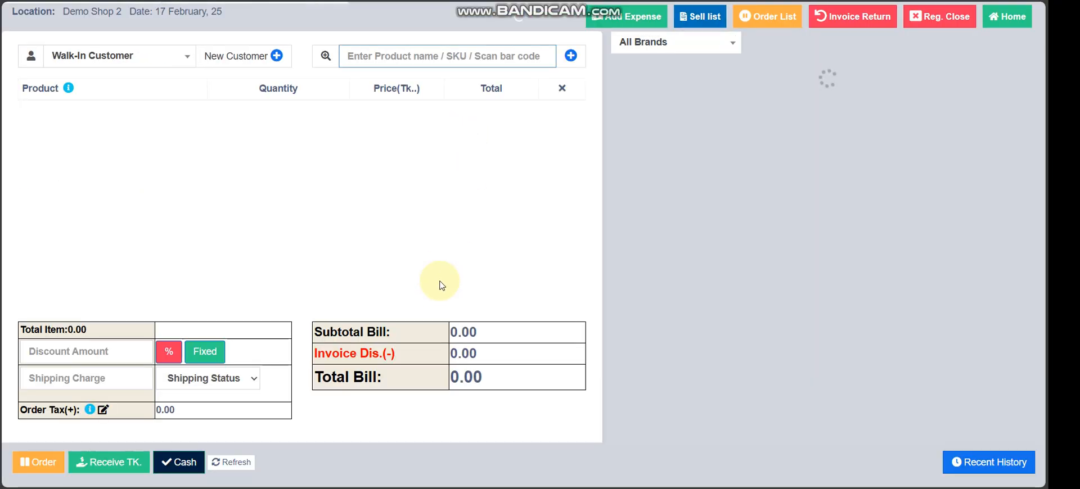
click(770, 108)
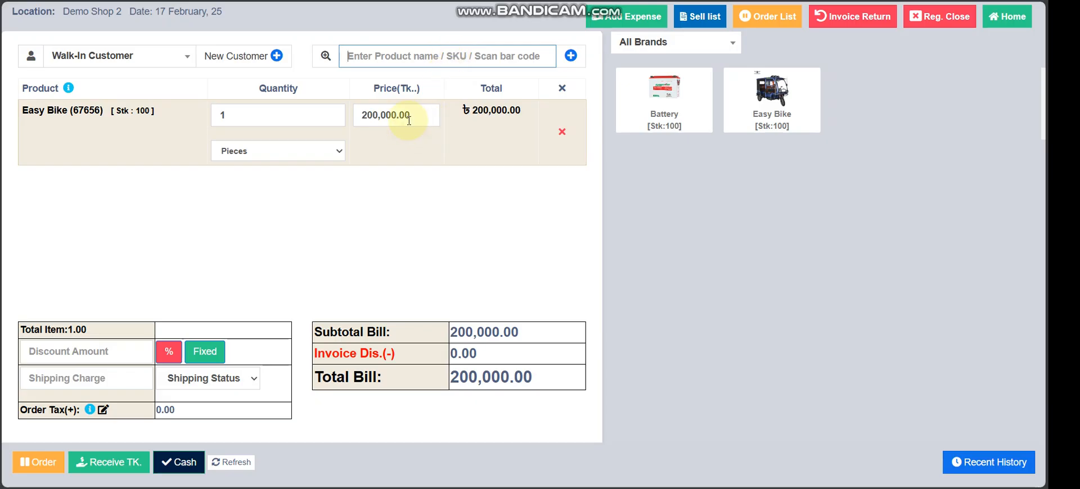
drag(408, 116, 364, 115)
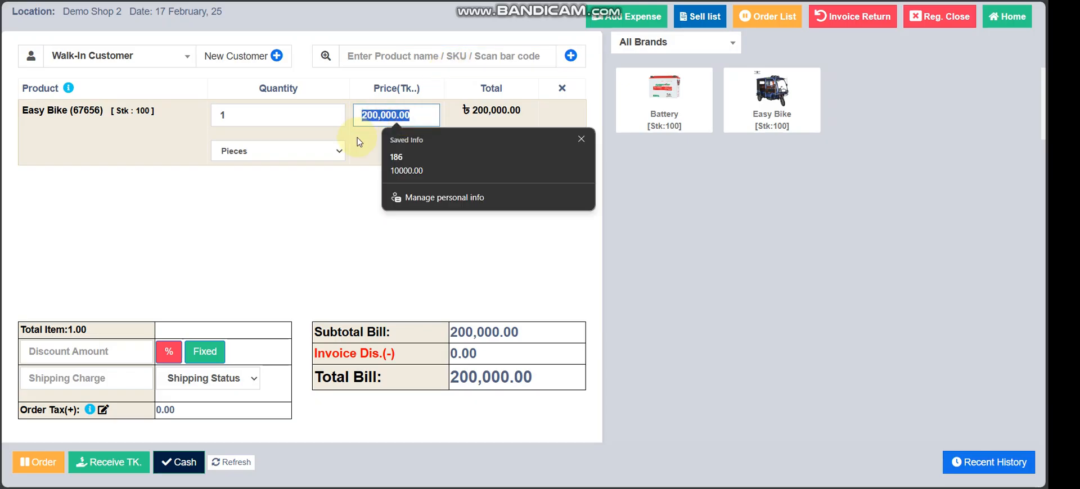
click(357, 139)
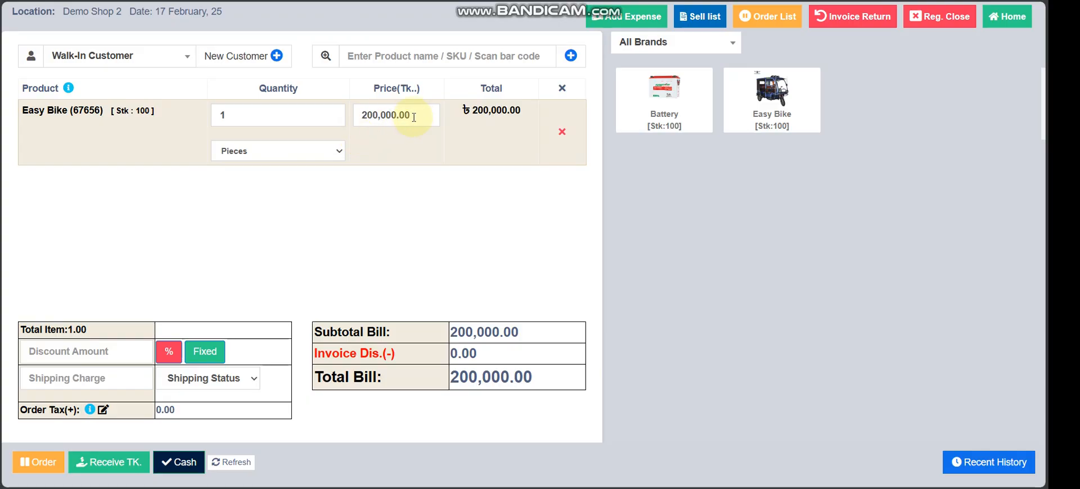
Set the Easy Bike's selling price on the bill to 203,000
drag(409, 115, 363, 121)
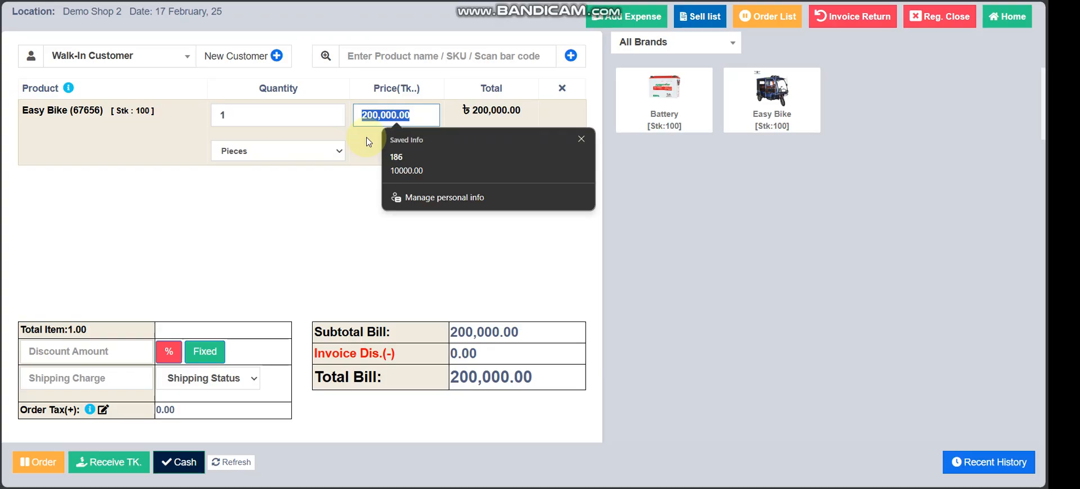
text(203)
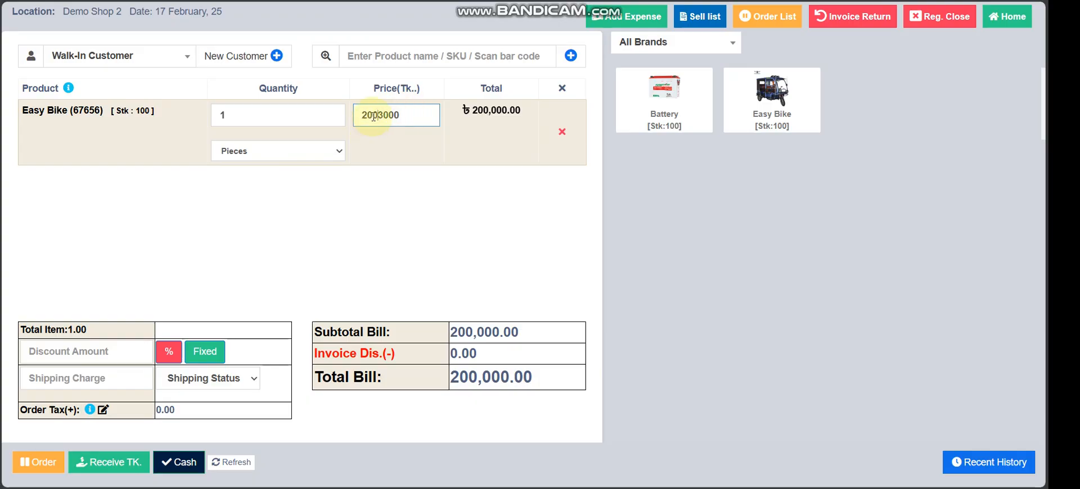
double_click(374, 116)
click(378, 116)
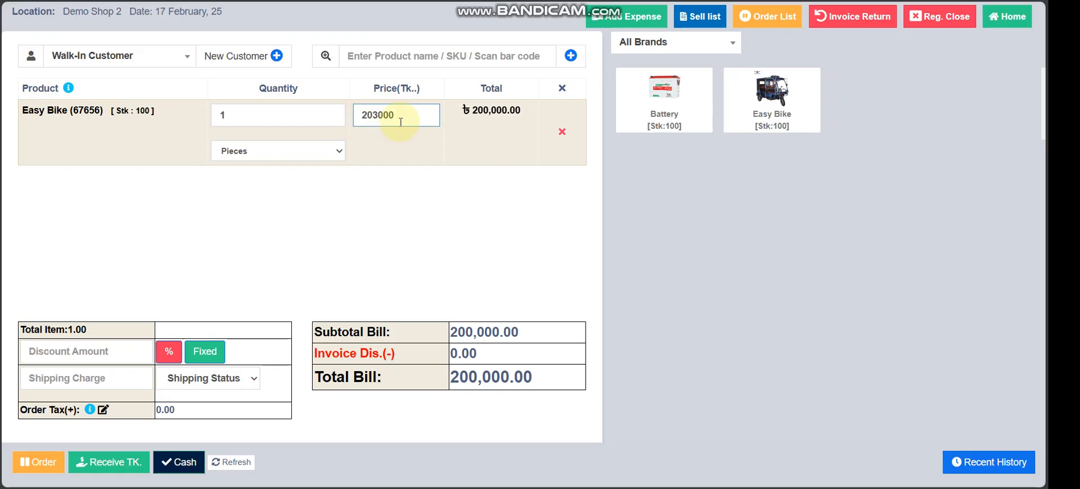
click(393, 155)
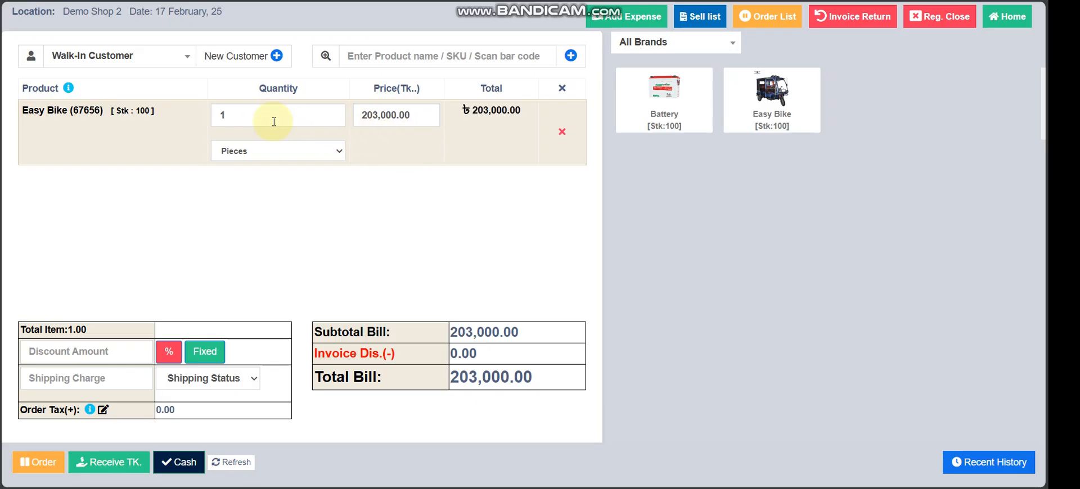
double_click(410, 117)
click(373, 155)
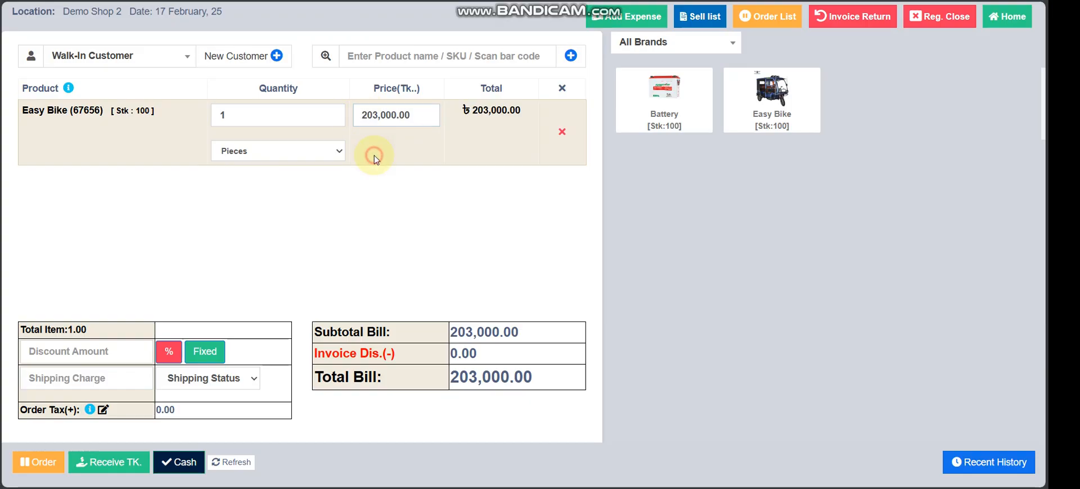
Assign the 1 year services warranty to the Easy Bike in its bill line details
click(98, 113)
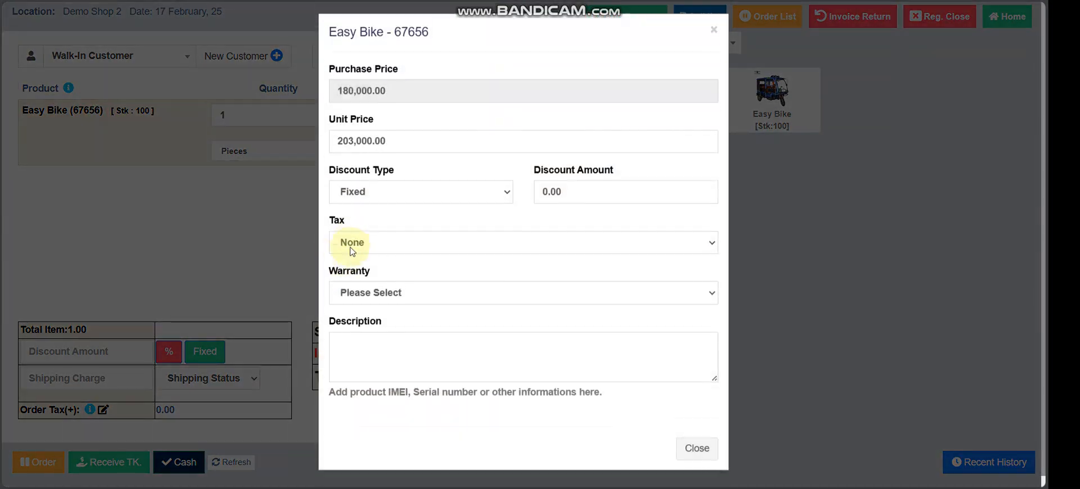
click(363, 301)
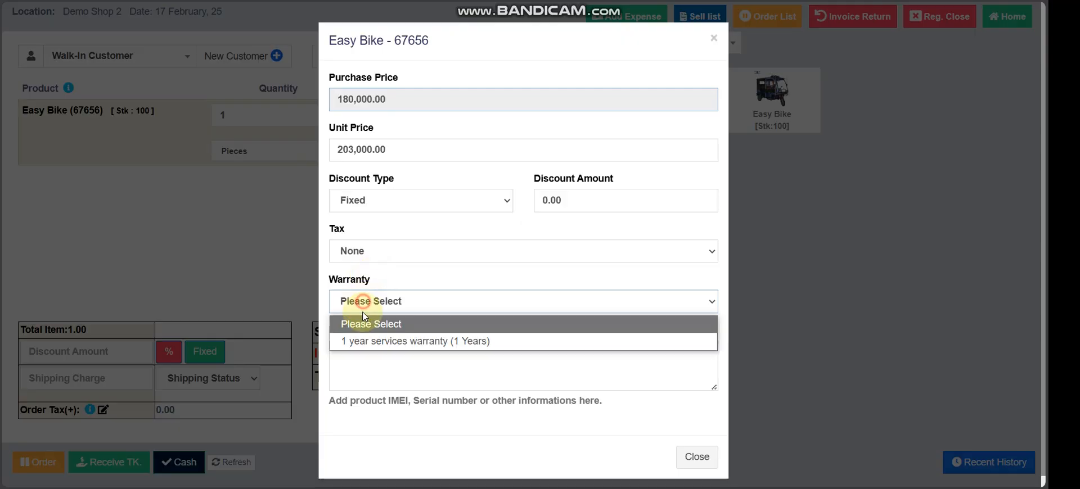
click(367, 343)
click(691, 460)
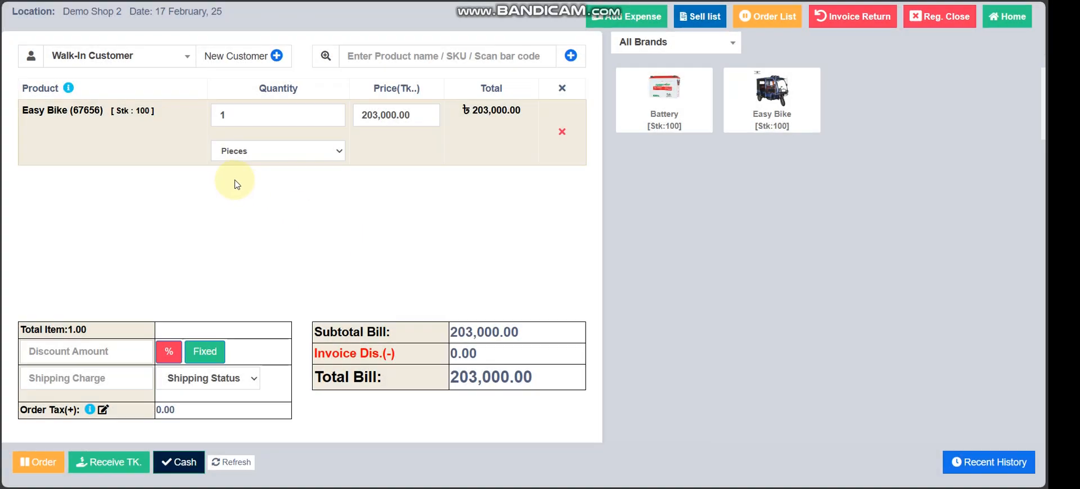
Review the name, mobile and address fields of the new customer form and close it without saving
click(238, 57)
click(268, 98)
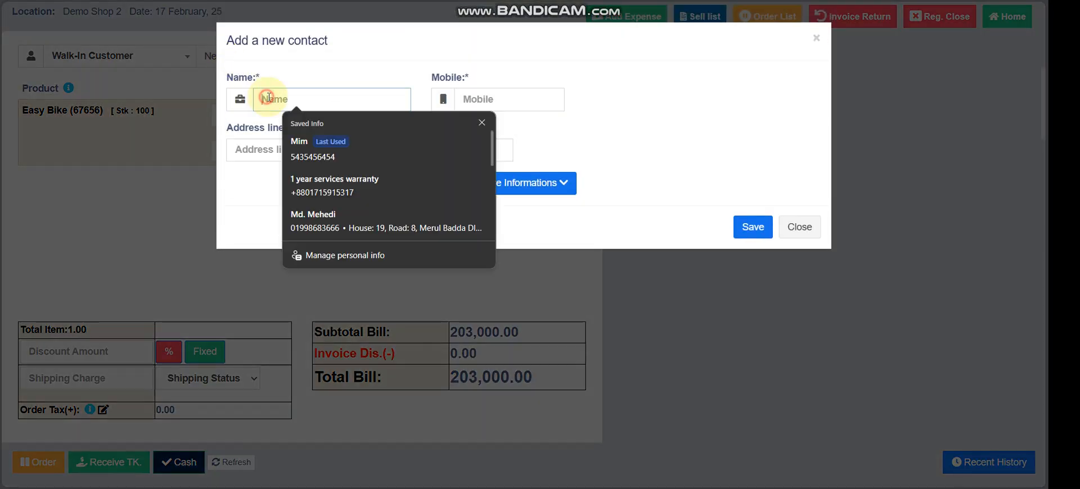
click(476, 99)
click(309, 149)
click(352, 132)
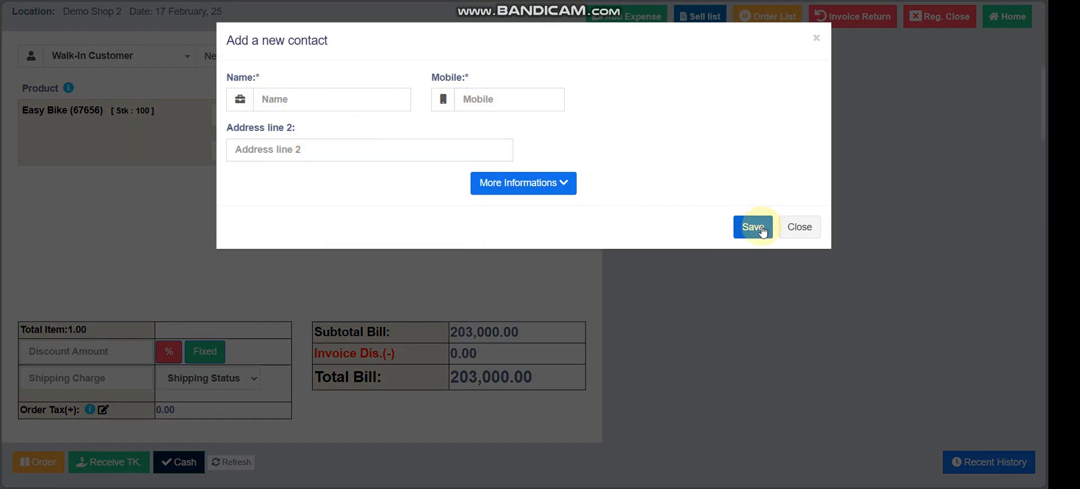
click(799, 228)
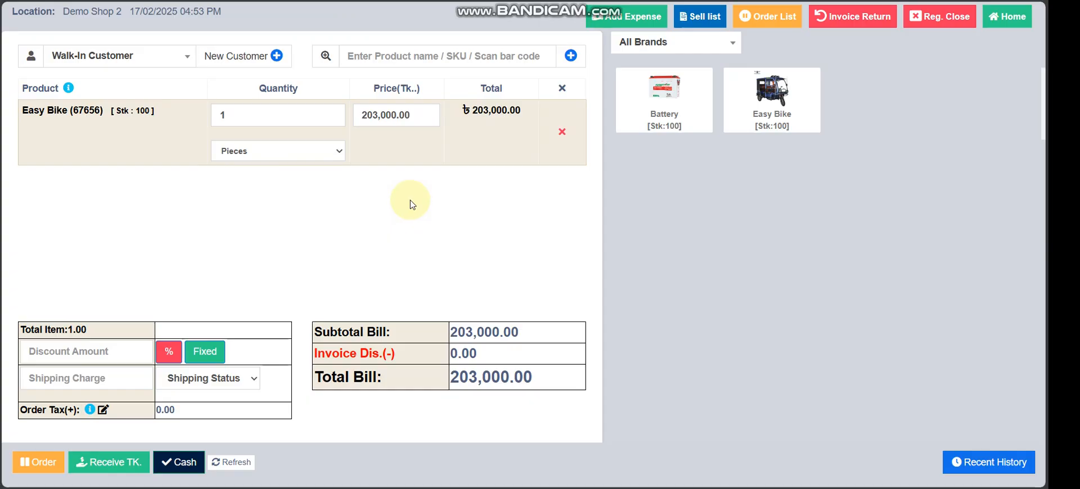
Search the customers by mobile number prefix 01 and assign the existing Demo Shop customer directly below Walk-In Customer to the bill
click(178, 56)
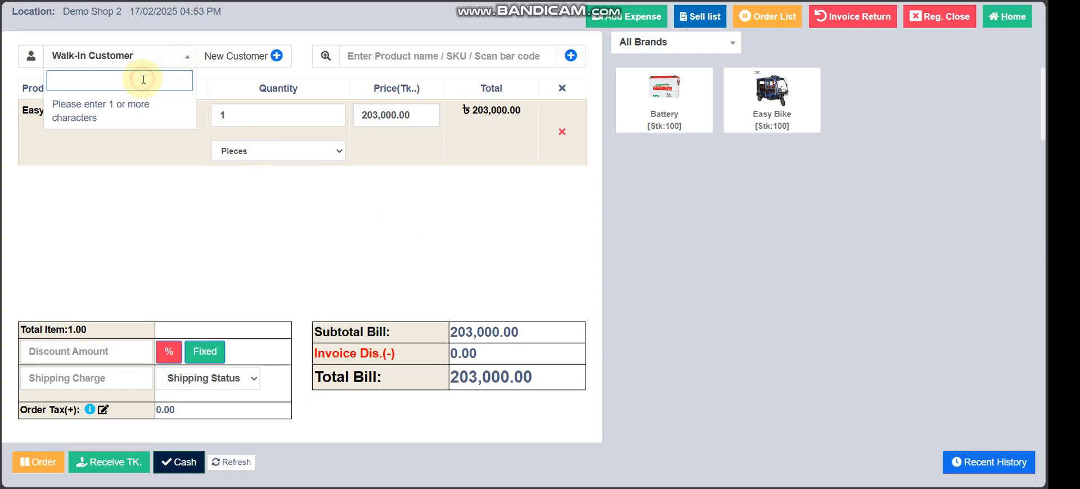
text(01)
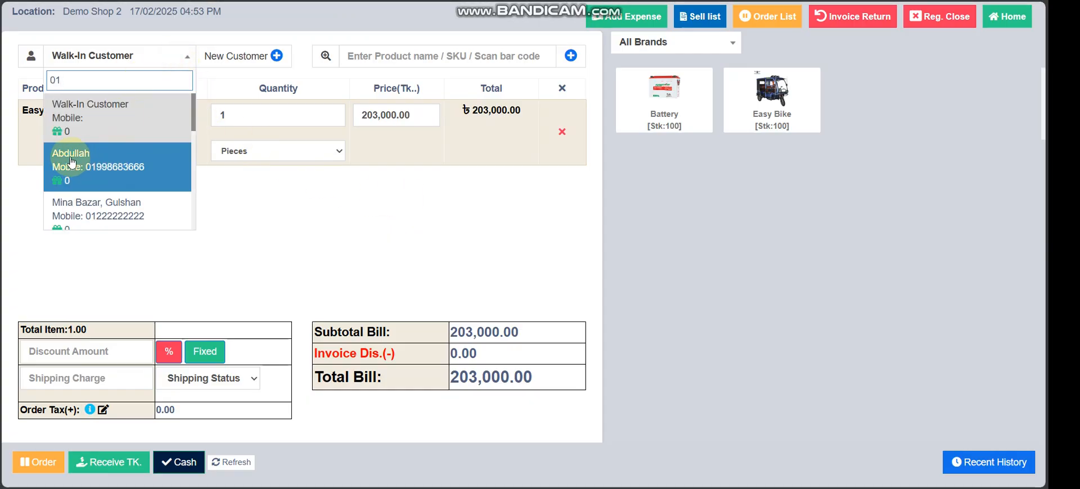
click(131, 170)
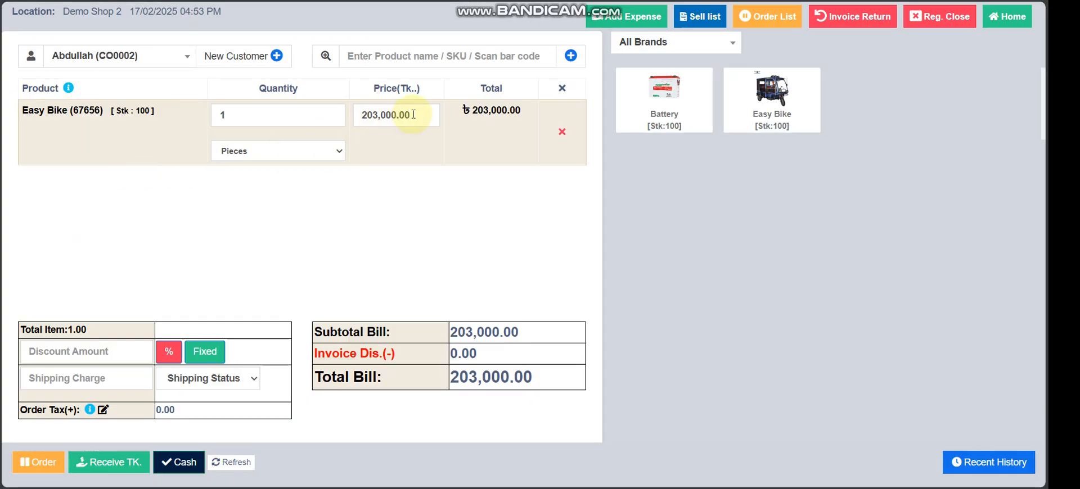
Apply a fixed discount of 3000 to the bill and check its subtotal, invoice discount and total
drag(414, 115, 344, 113)
click(342, 220)
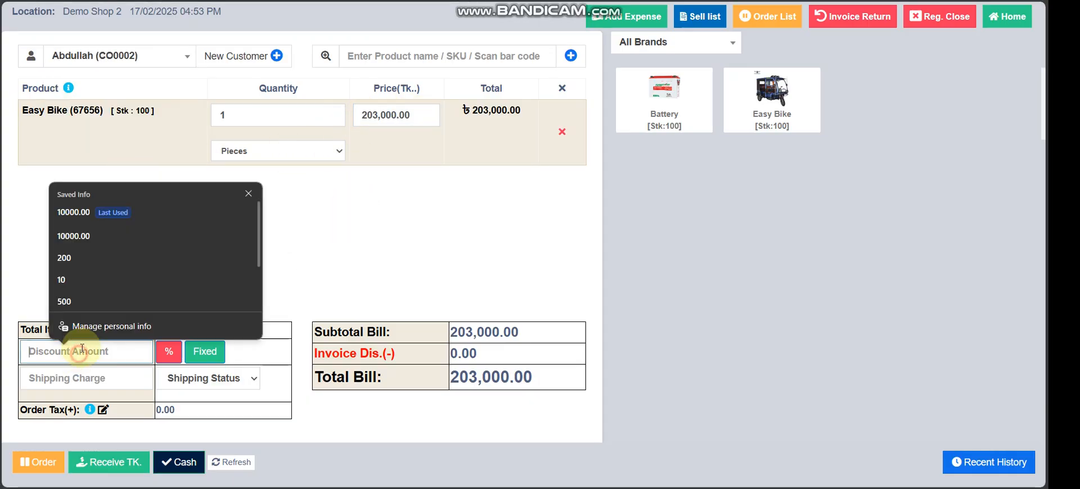
click(83, 348)
text(3000)
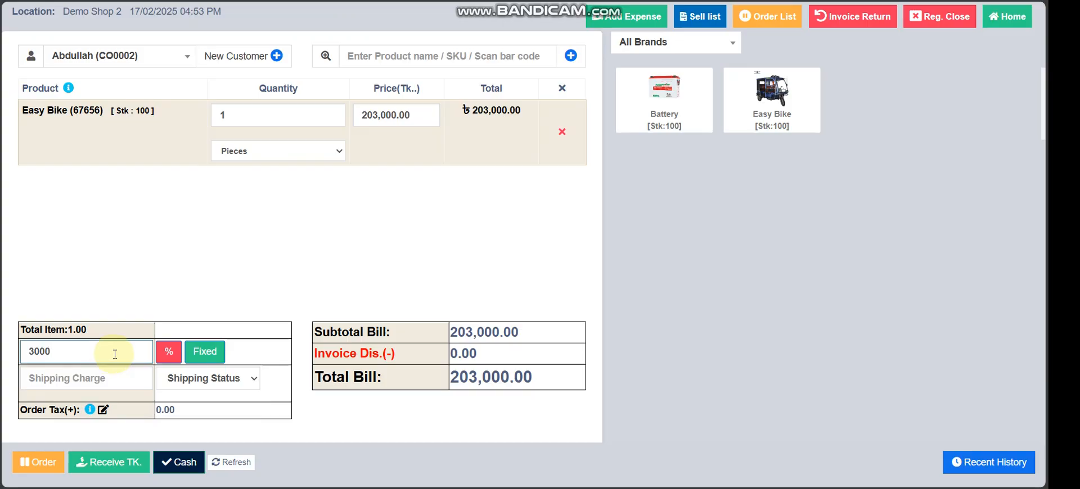
click(202, 356)
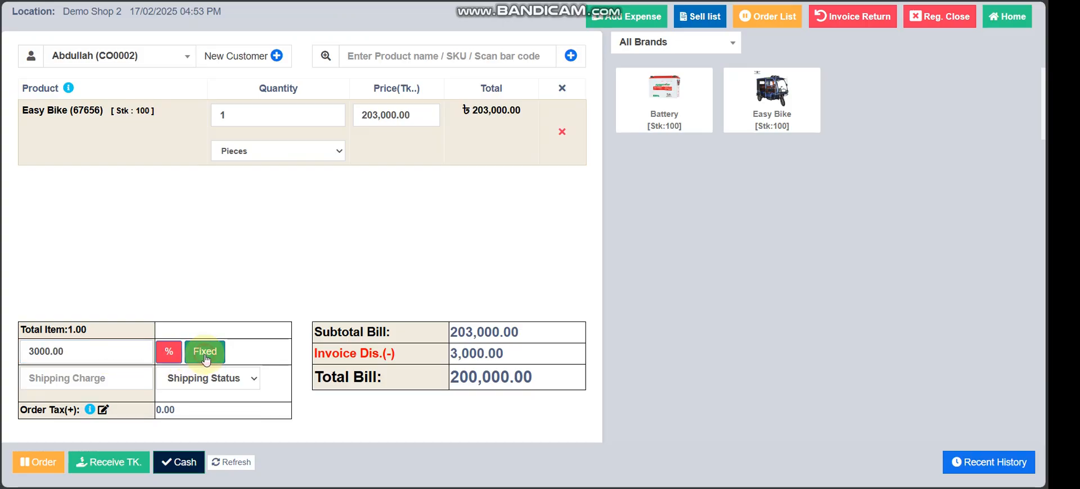
drag(521, 335, 443, 335)
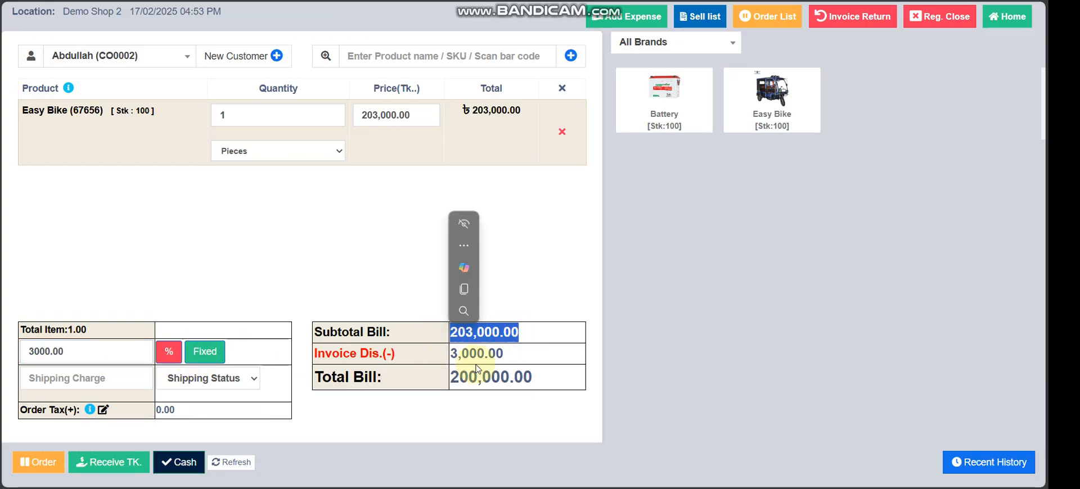
drag(496, 356, 448, 353)
drag(535, 376, 444, 373)
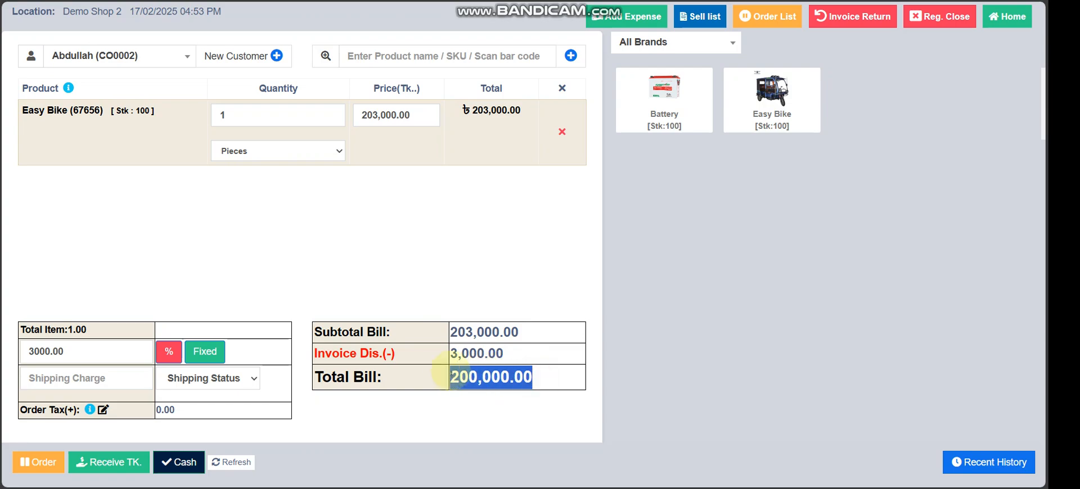
click(358, 425)
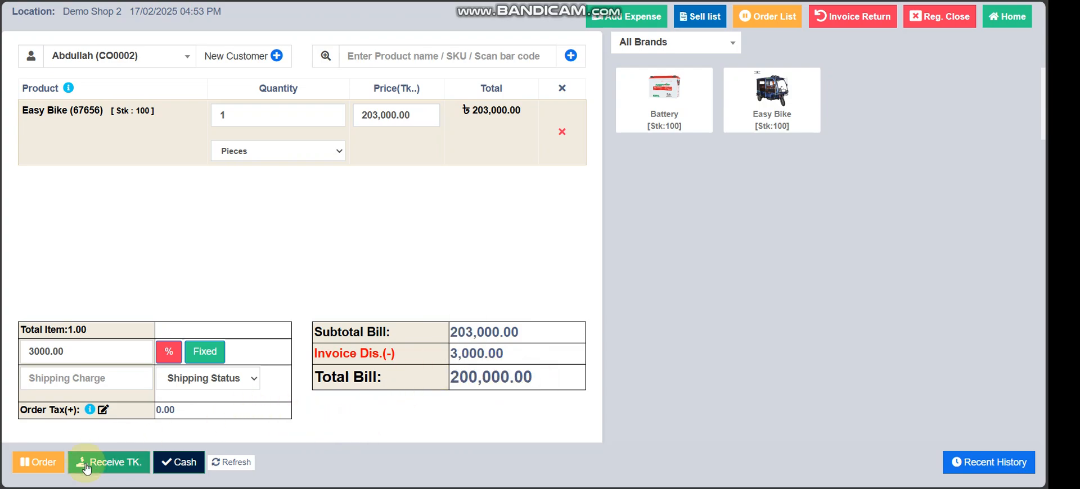
Receive a partial cash payment of 100000 for the Easy Bike bill and finalize the sale
click(109, 463)
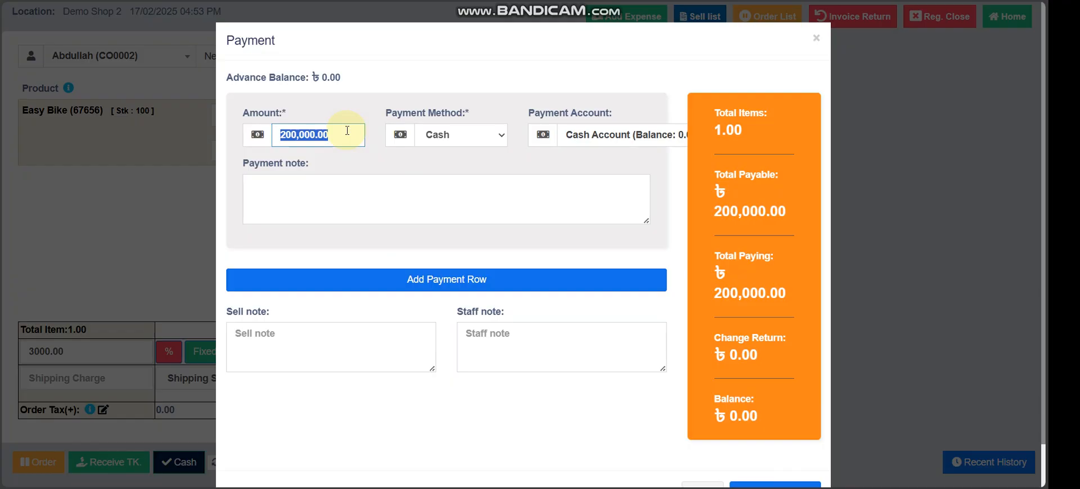
text(10000)
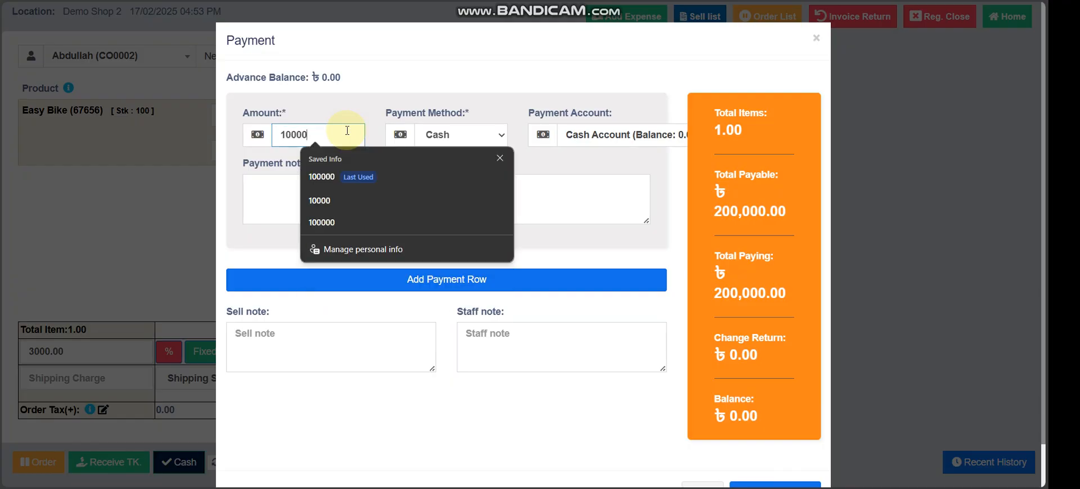
click(339, 121)
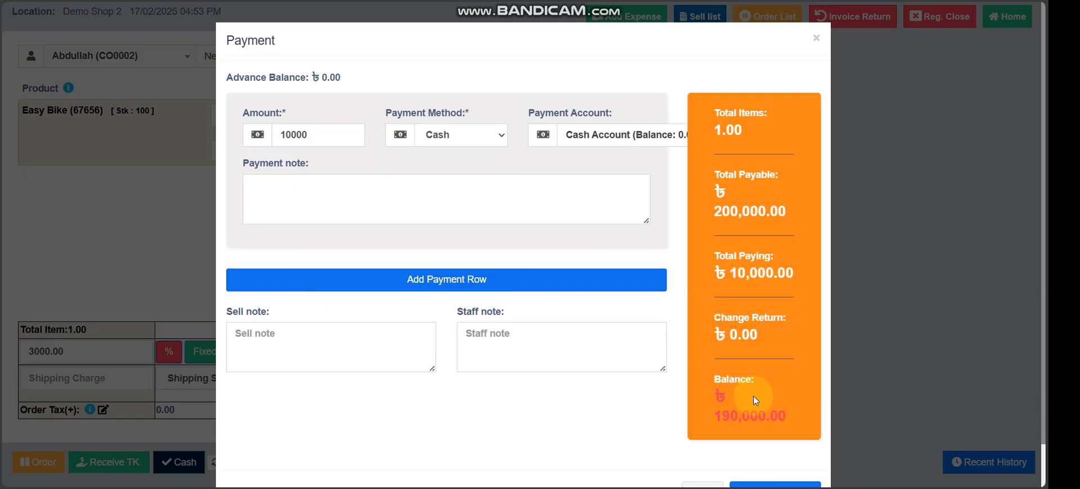
click(324, 136)
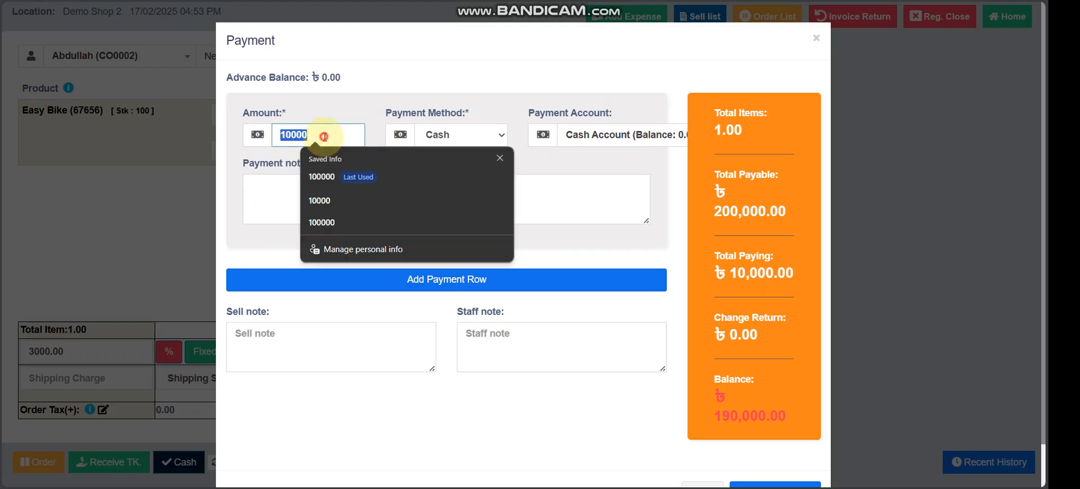
click(324, 137)
text(0)
click(339, 112)
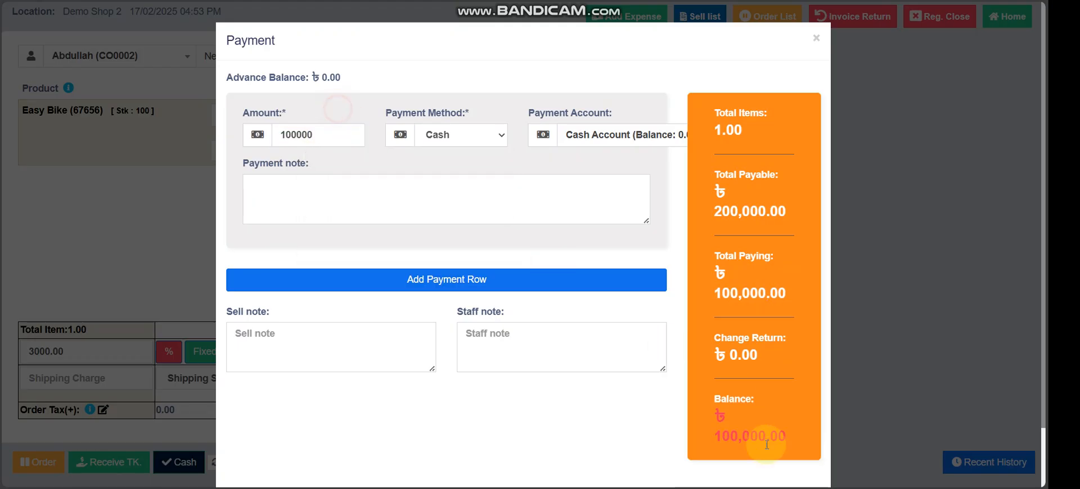
drag(793, 438, 636, 446)
click(635, 420)
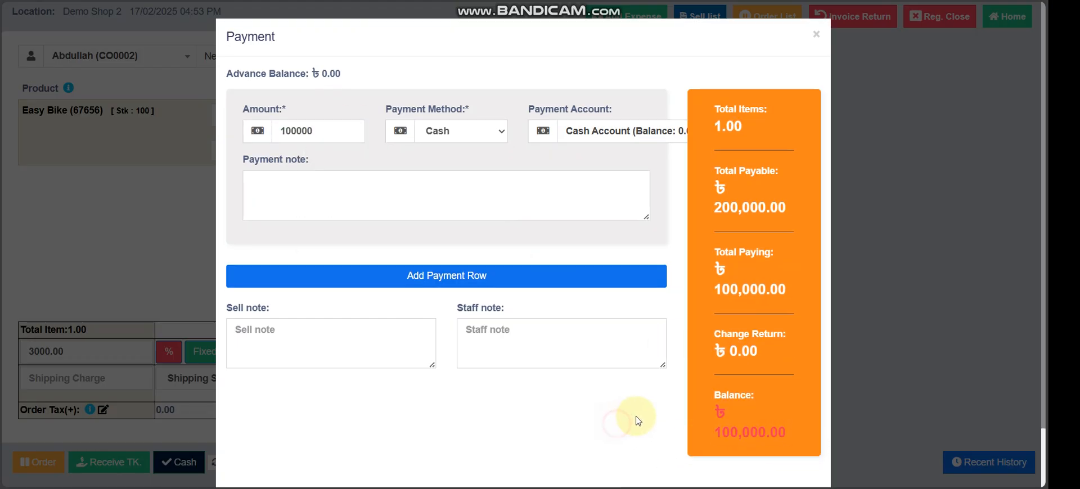
scroll(634, 420, down, 1)
click(772, 445)
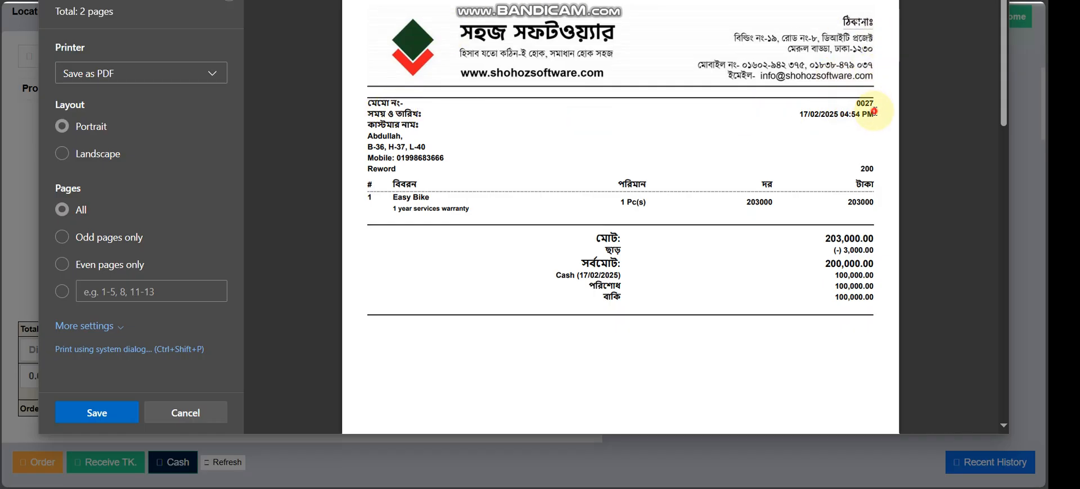
Review the printed invoice's date, warranty, price, discount and due amount, and close the print preview without saving
drag(874, 111, 801, 114)
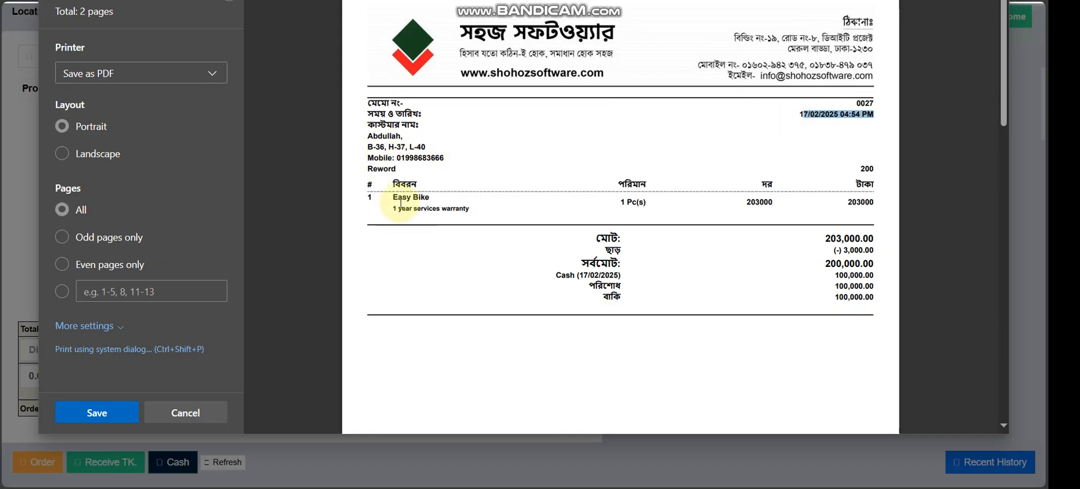
drag(394, 209, 465, 212)
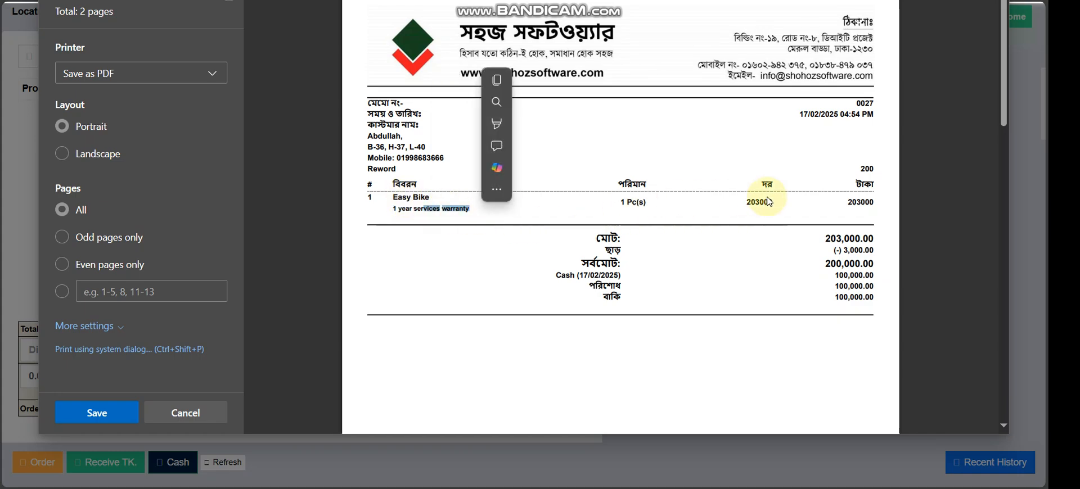
click(747, 200)
double_click(759, 201)
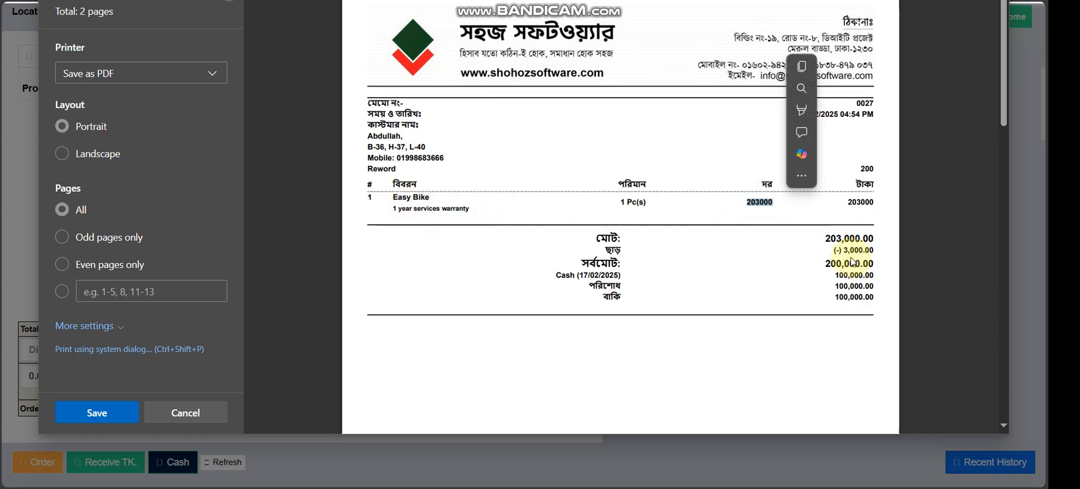
drag(840, 250, 874, 301)
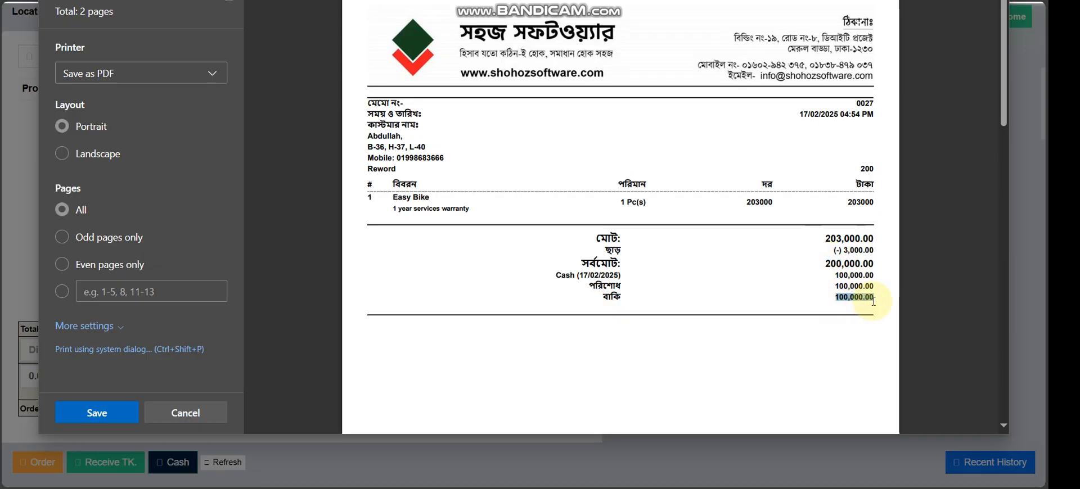
scroll(634, 364, down, 2)
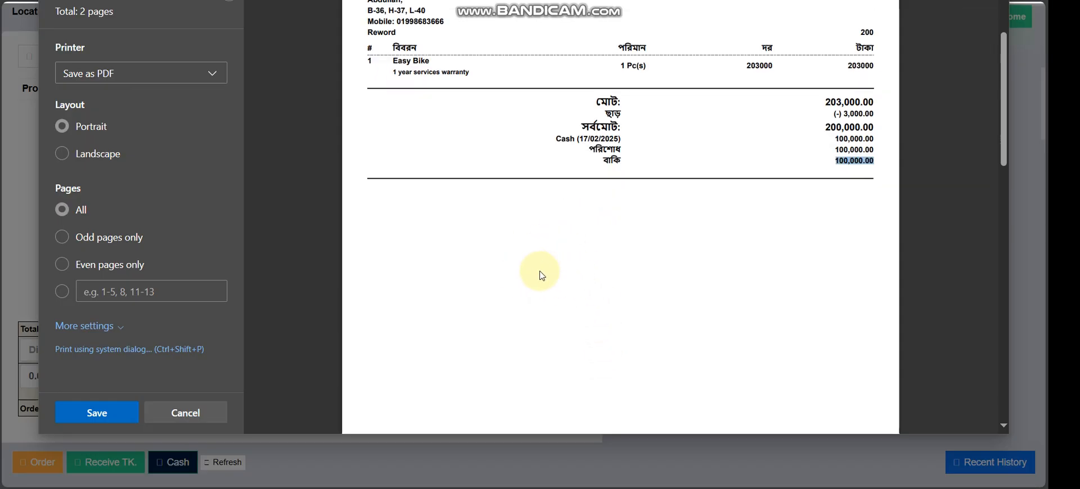
scroll(643, 337, up, 3)
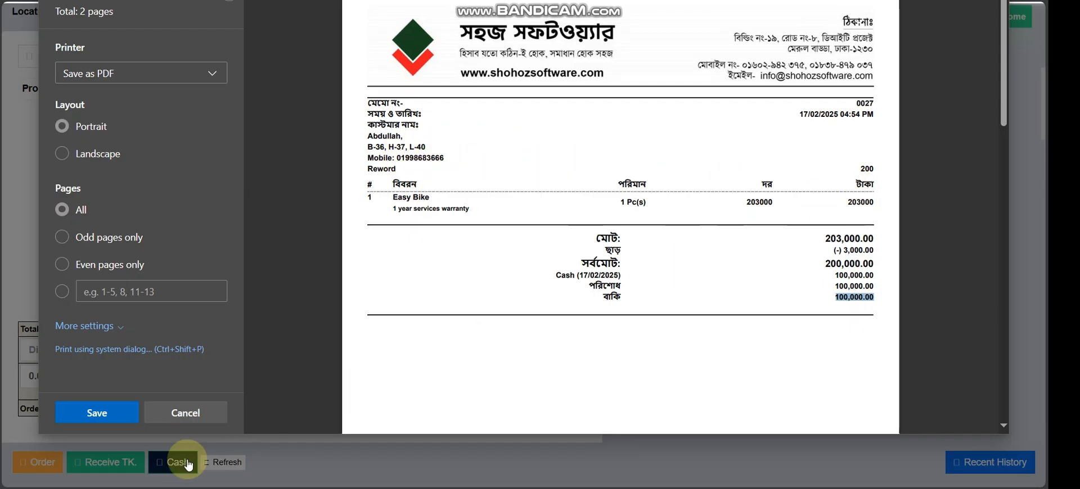
click(185, 413)
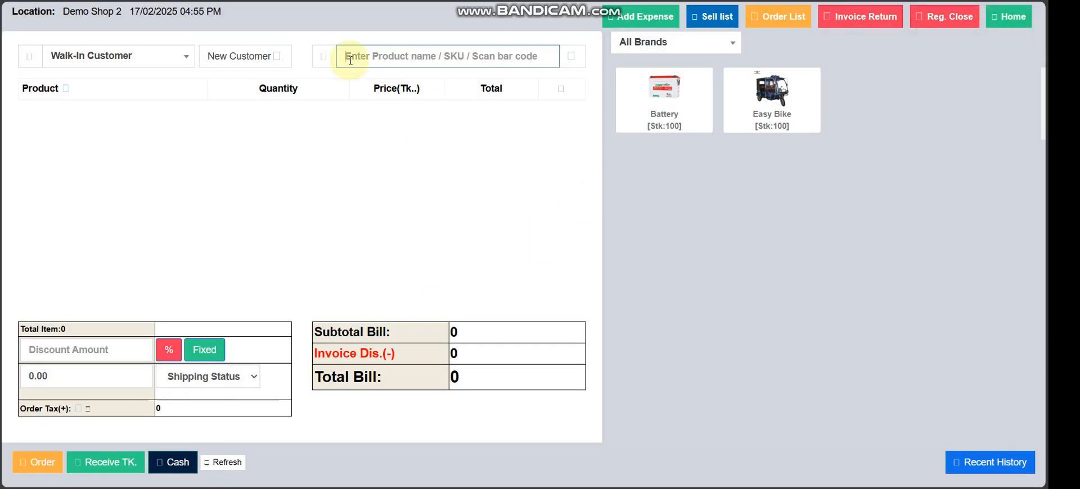
Sell one Battery to the walk-in customer with full cash payment, check the customer on the invoice and cancel its printing
click(656, 107)
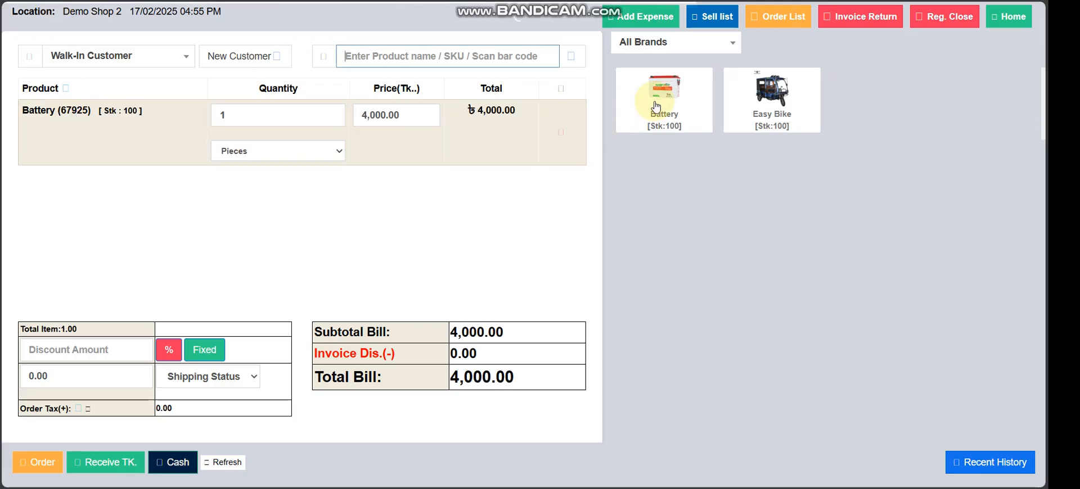
click(174, 461)
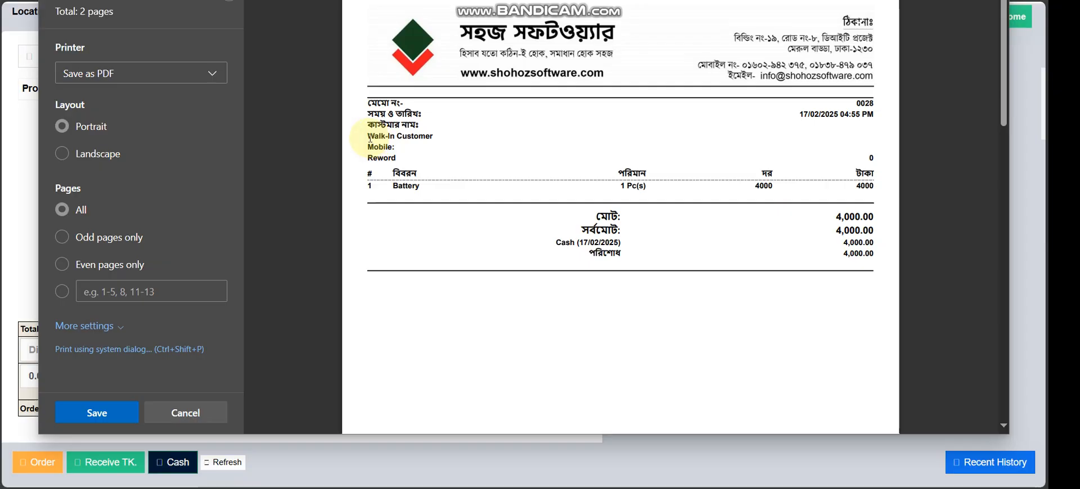
drag(369, 137, 446, 131)
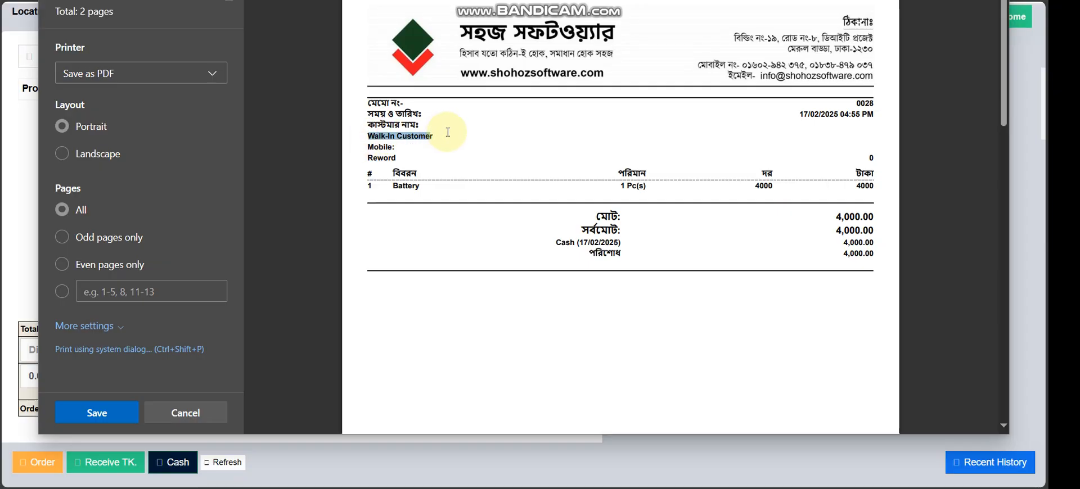
click(171, 411)
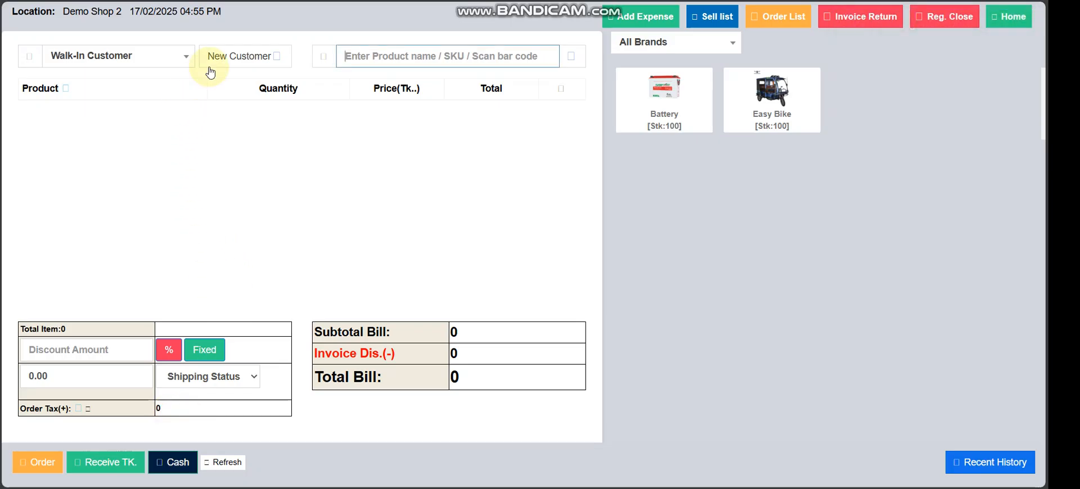
Open the new customer form again from the empty bill and close it without entering anything
click(224, 57)
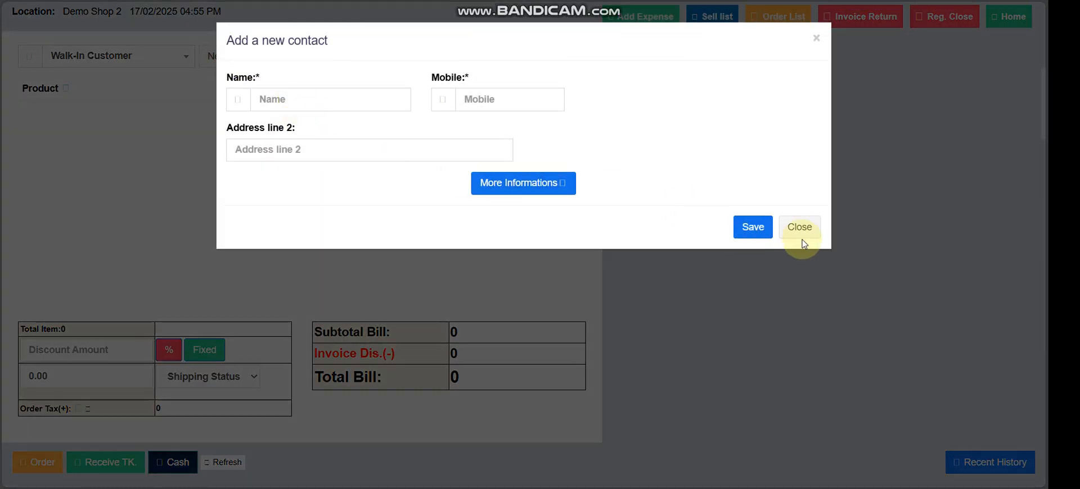
click(800, 227)
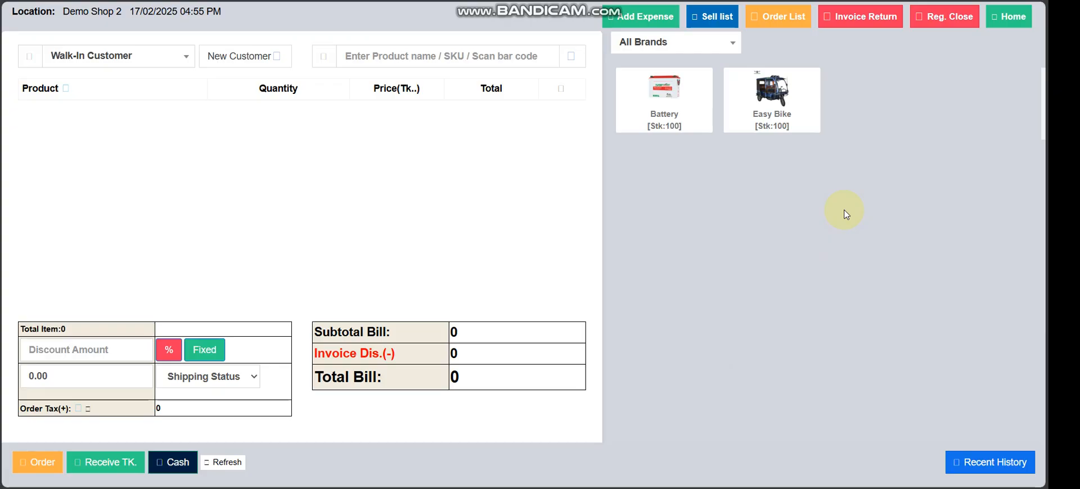
Open the list of POS sales and examine the totals row for total amount and total paid
click(708, 19)
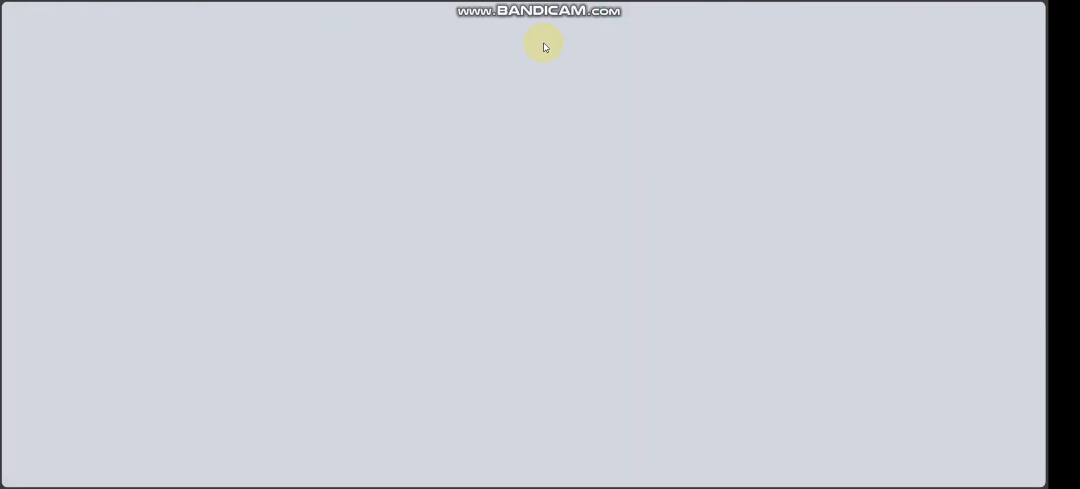
scroll(521, 186, down, 3)
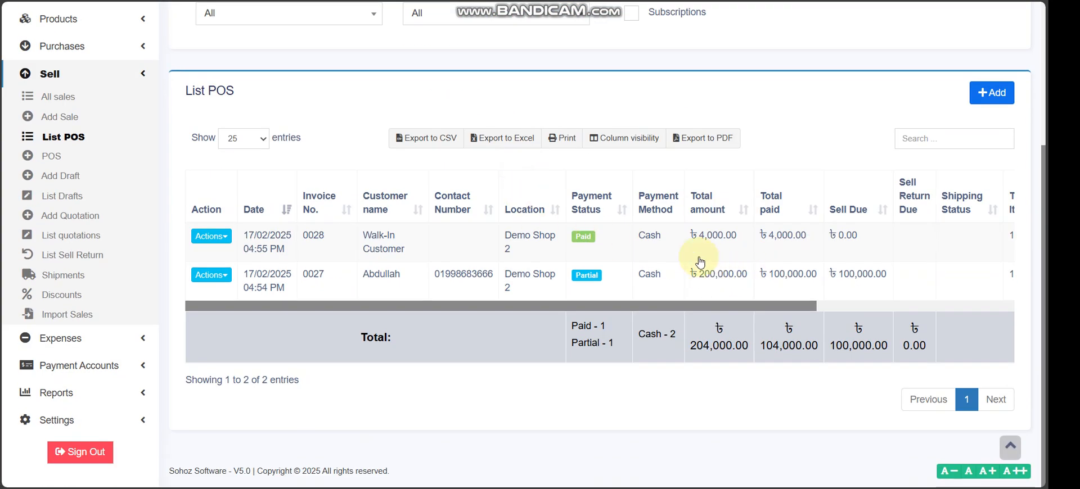
drag(692, 346, 750, 392)
click(750, 392)
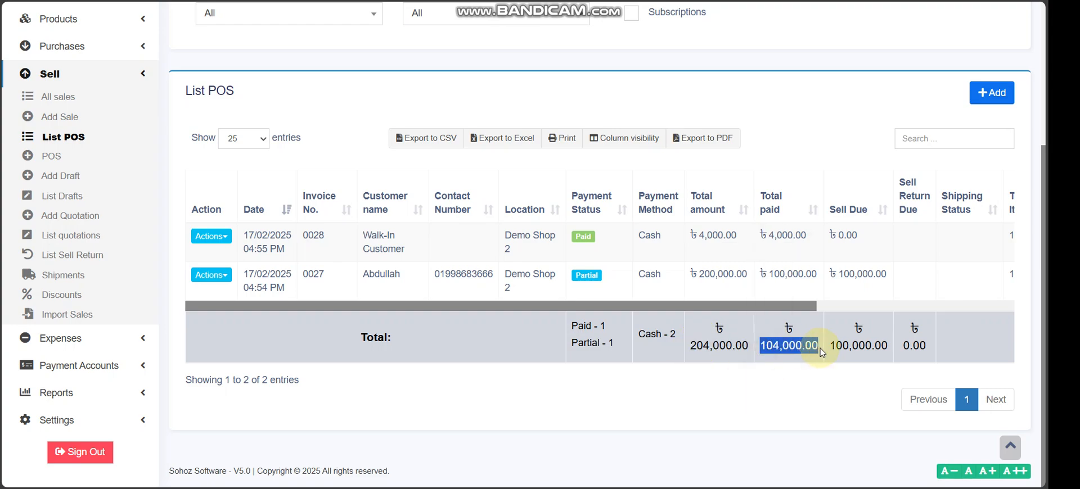
Examine the Sell Due total and the customer rows in the list of POS sales
click(819, 382)
drag(861, 349, 883, 367)
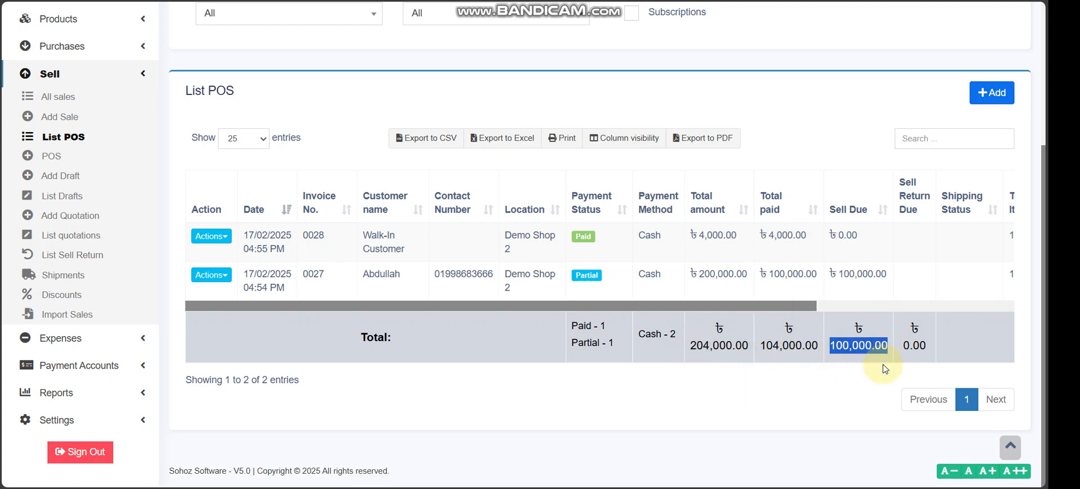
click(810, 394)
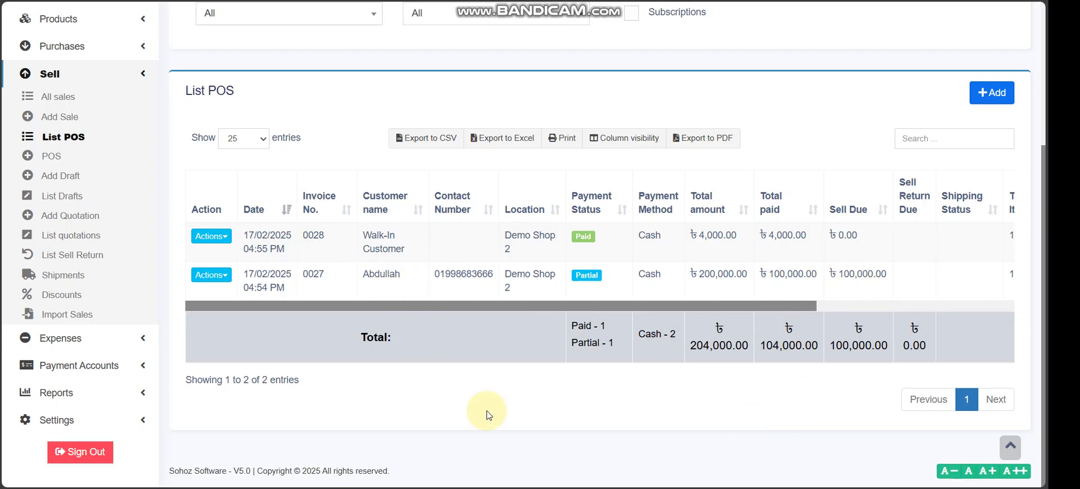
scroll(393, 427, up, 3)
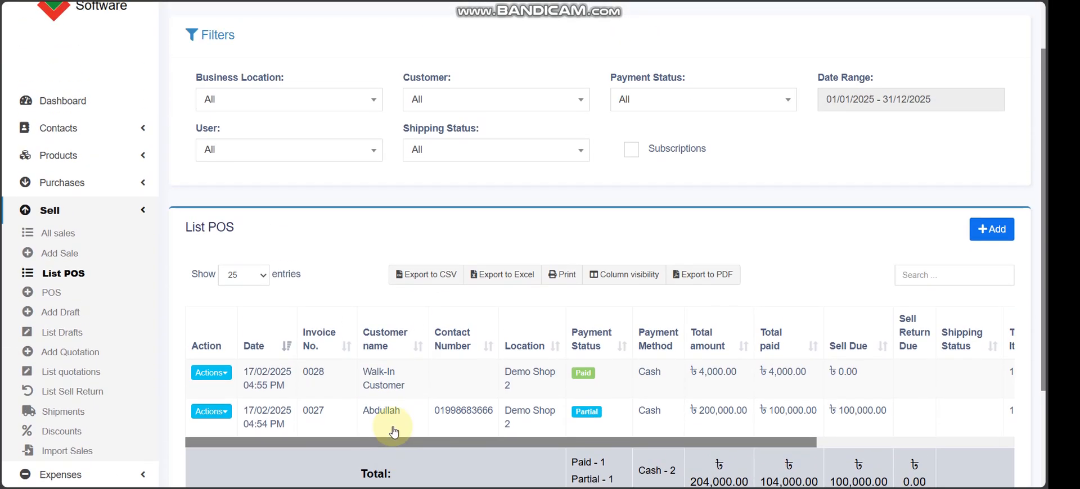
scroll(506, 365, down, 3)
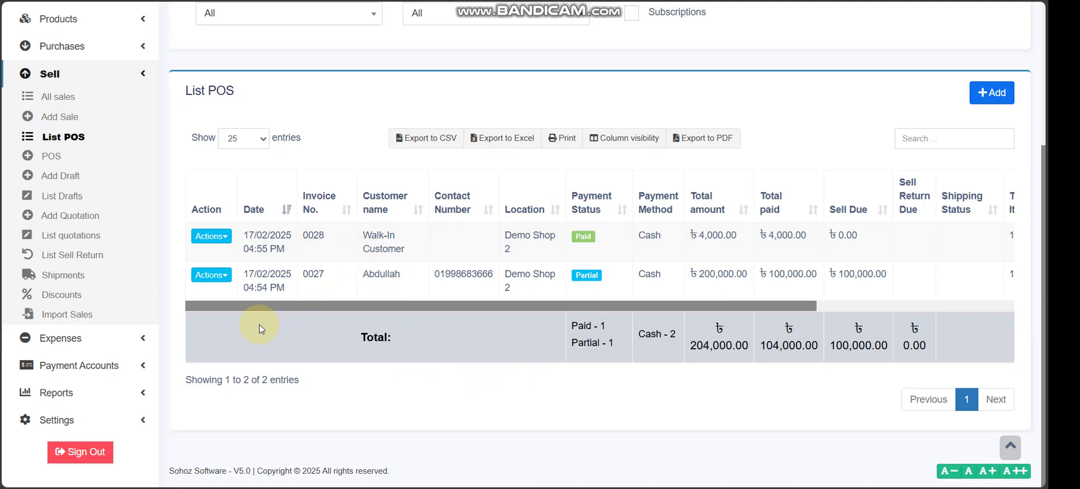
scroll(272, 329, up, 5)
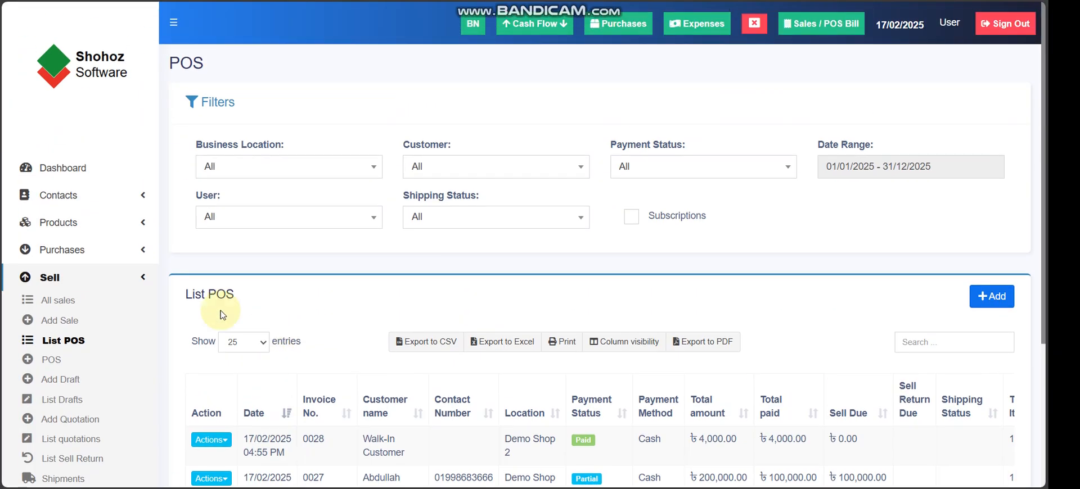
Open the customer list, search for the customer with the partially paid sale, and check the Total Sale Due column
click(90, 196)
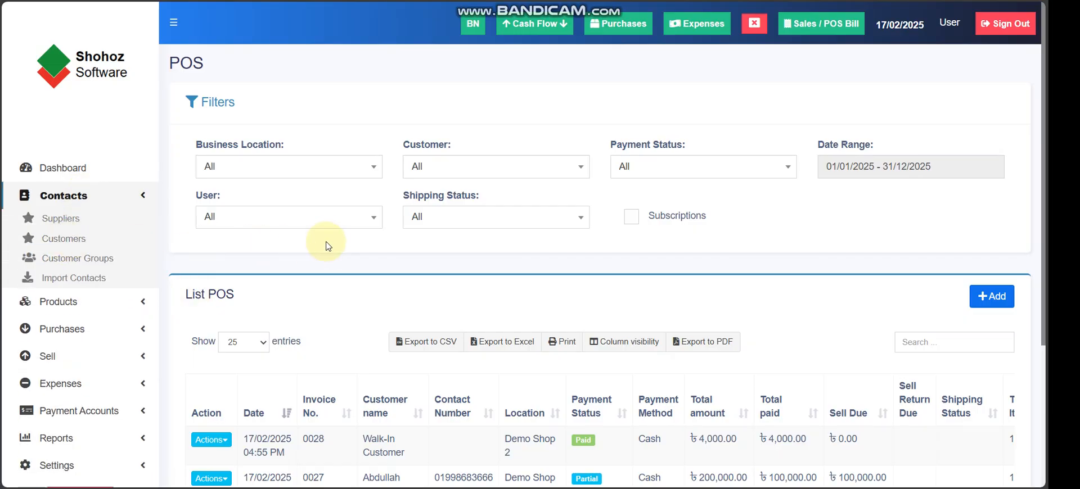
scroll(366, 248, down, 4)
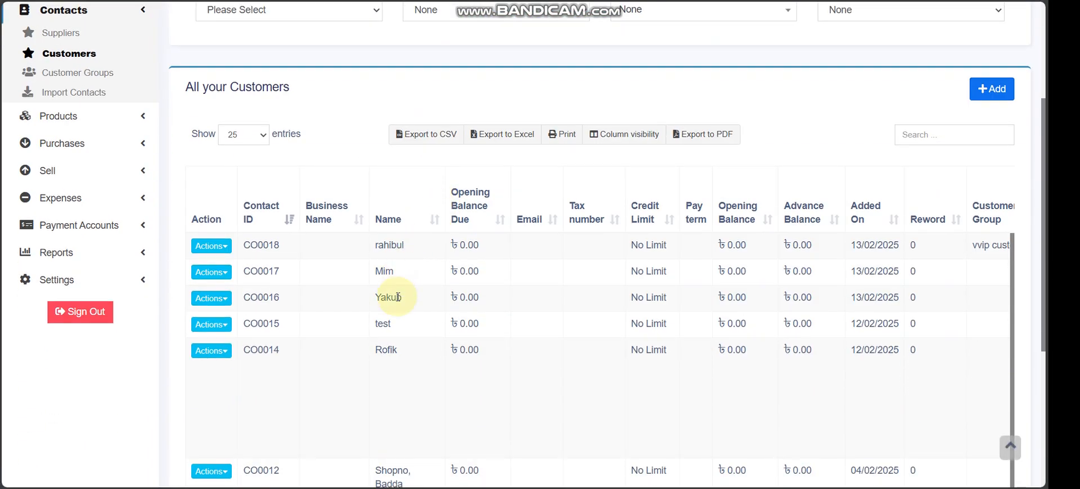
scroll(403, 337, down, 1)
click(957, 142)
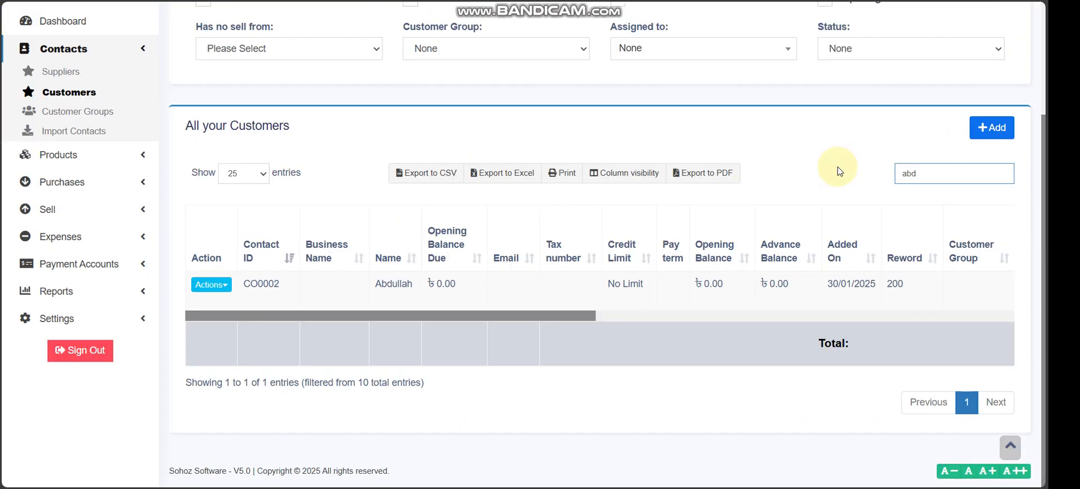
drag(484, 315, 700, 339)
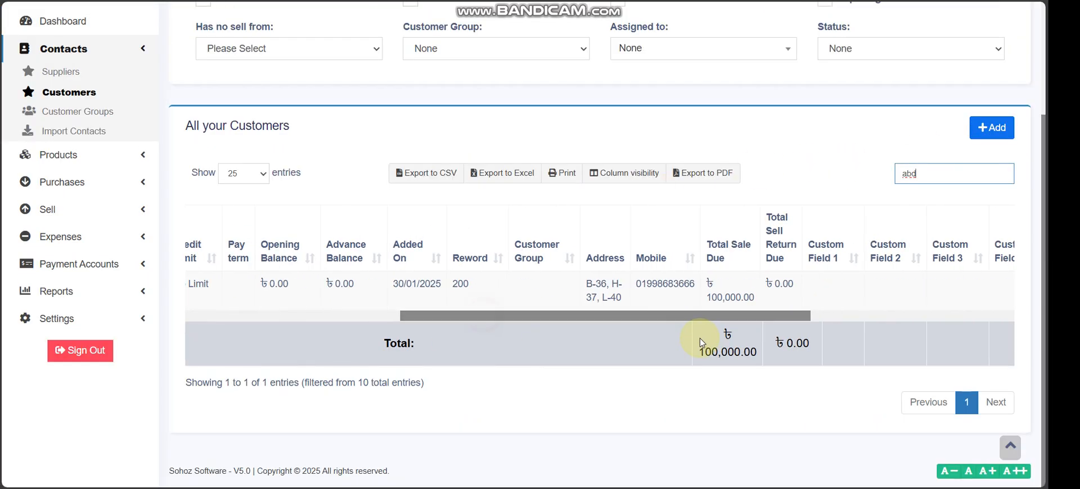
drag(635, 317, 267, 316)
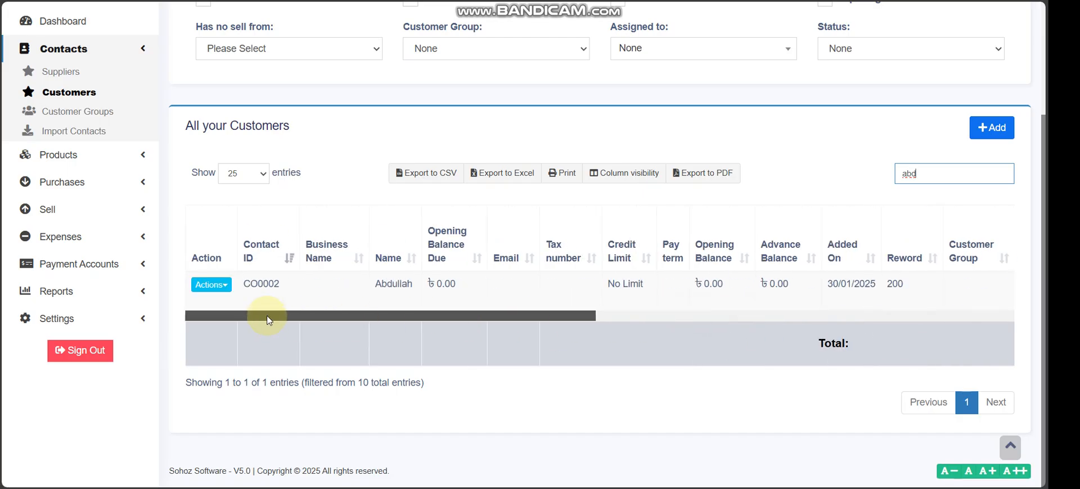
Open the found customer's ledger in Format 3 and examine the total paid and balance due in the account summary
click(214, 285)
click(222, 349)
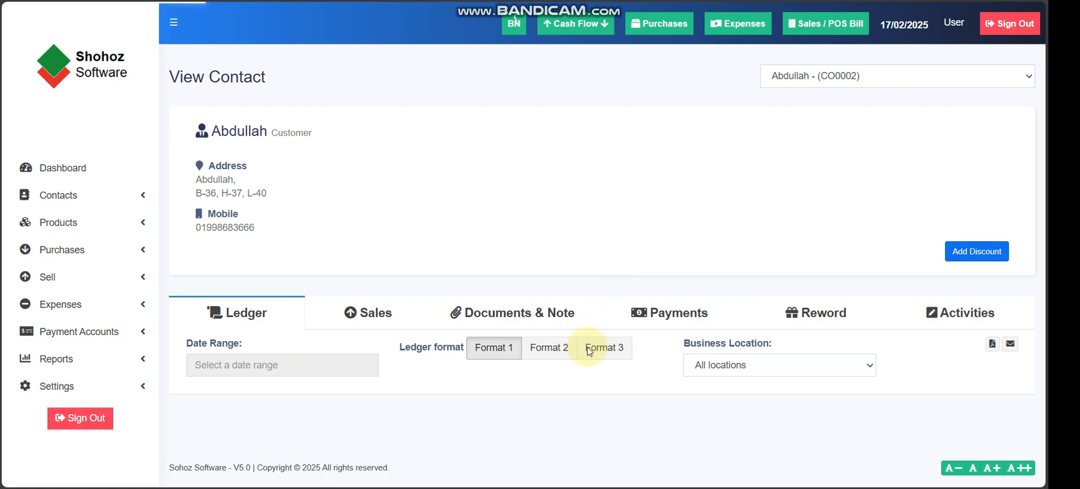
click(587, 347)
scroll(719, 258, down, 6)
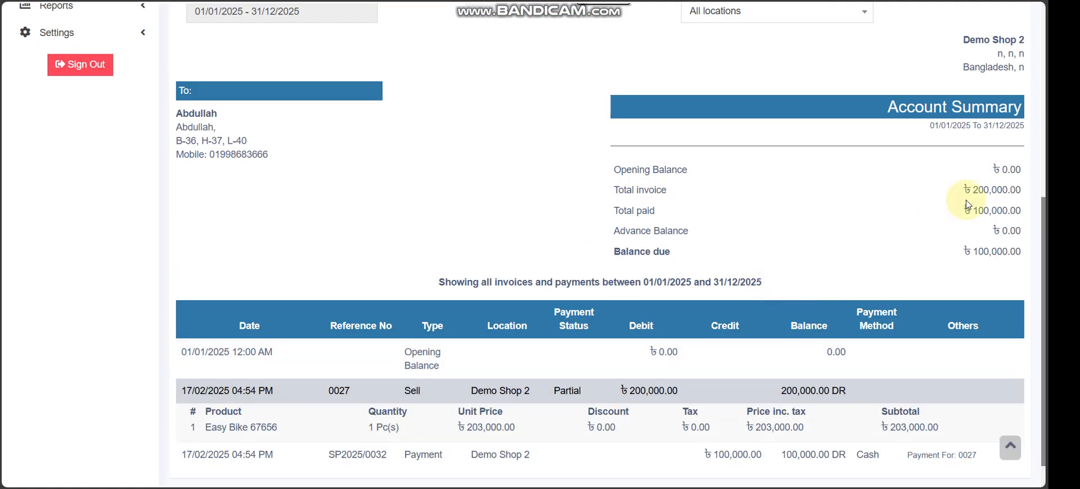
drag(967, 205, 1003, 254)
click(806, 282)
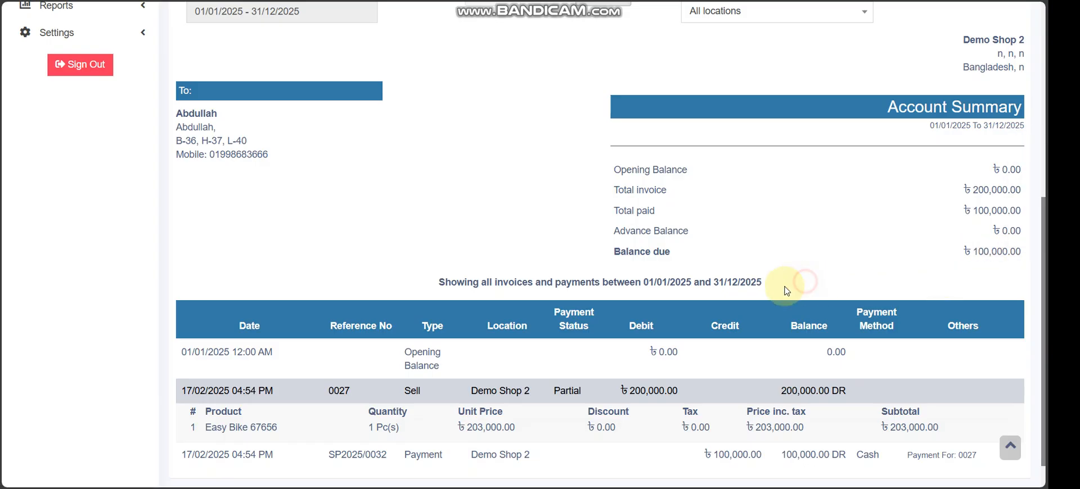
Examine the ledger entries for the sold product, its unit price, the running balance and the credited payment
scroll(786, 288, down, 1)
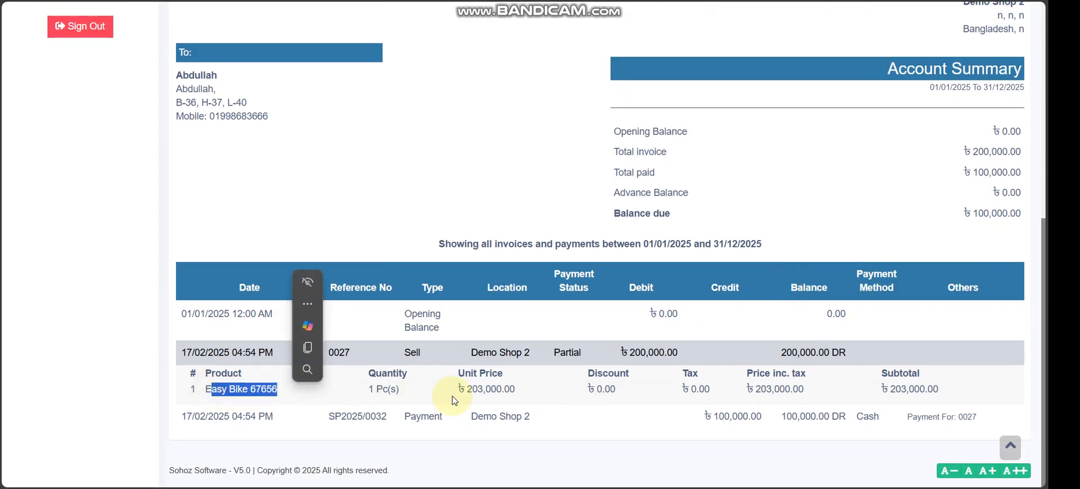
drag(467, 389, 478, 389)
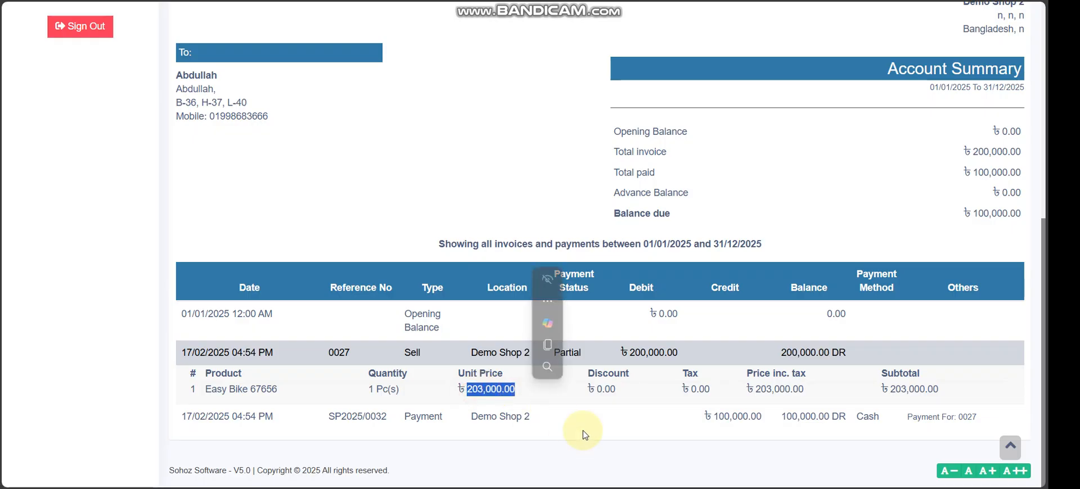
drag(782, 353, 842, 355)
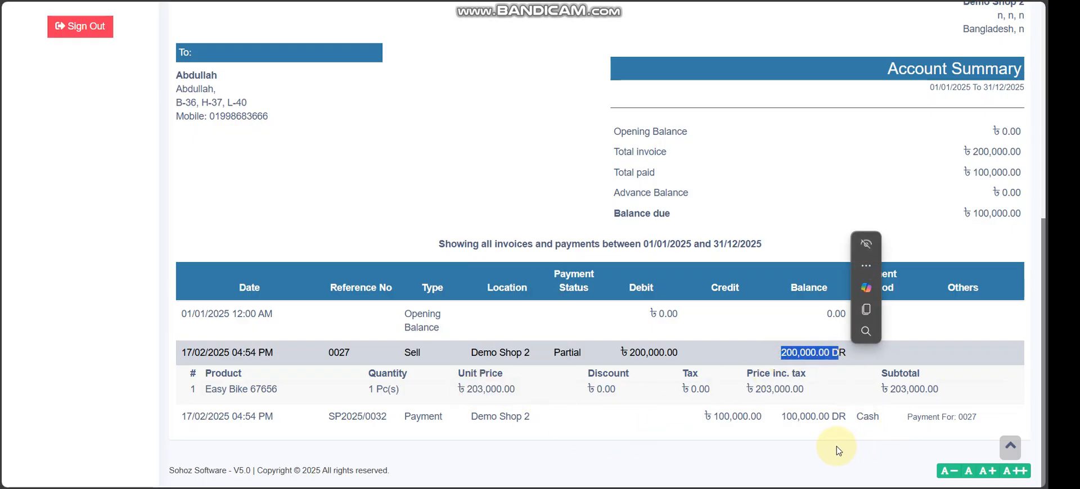
drag(706, 416, 737, 416)
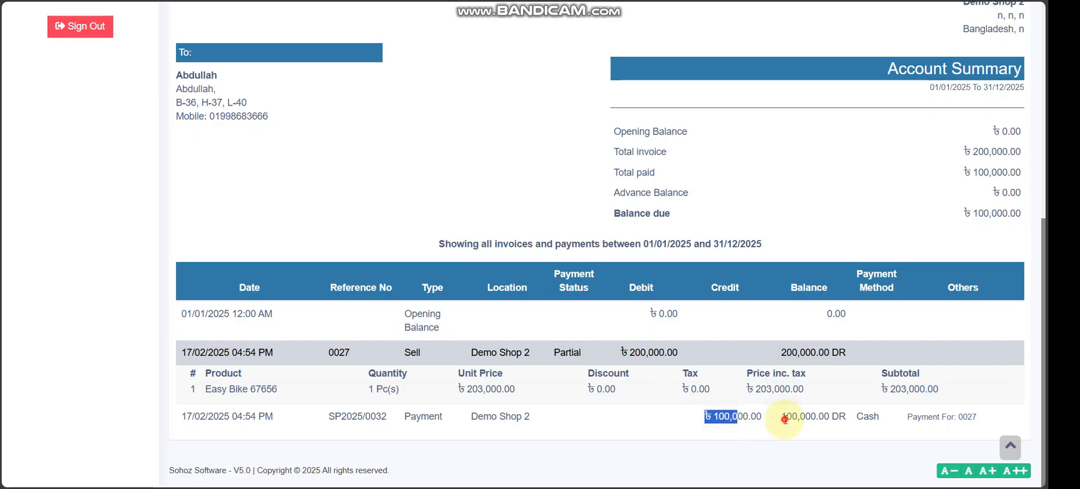
double_click(785, 419)
Export the customer's ledger as a PDF, read through it, and close it to return to the contact
scroll(956, 281, up, 5)
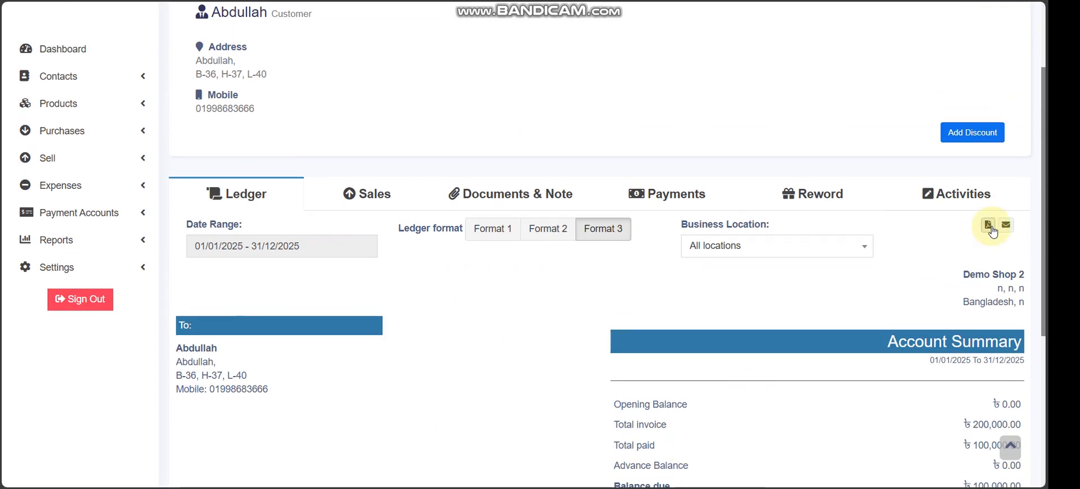
click(989, 226)
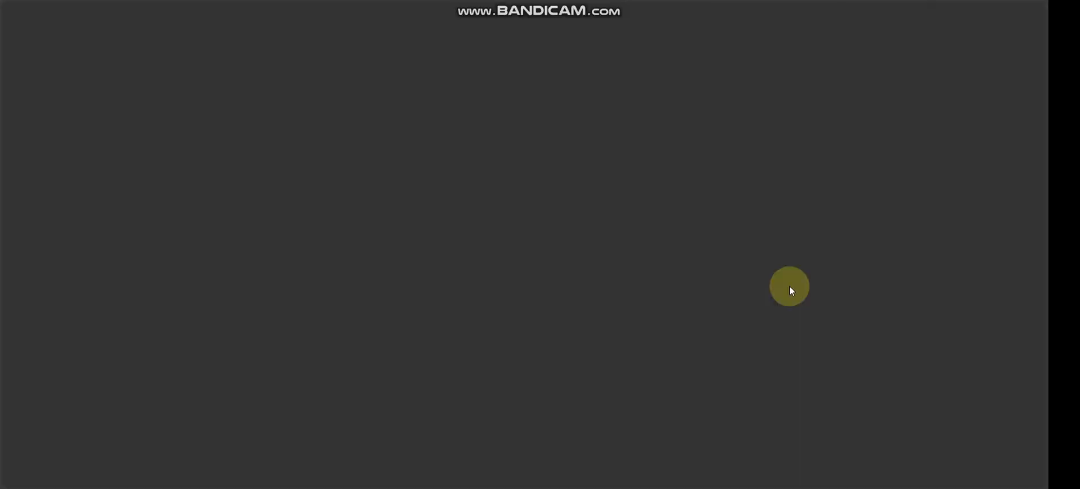
scroll(613, 234, down, 3)
scroll(612, 240, down, 2)
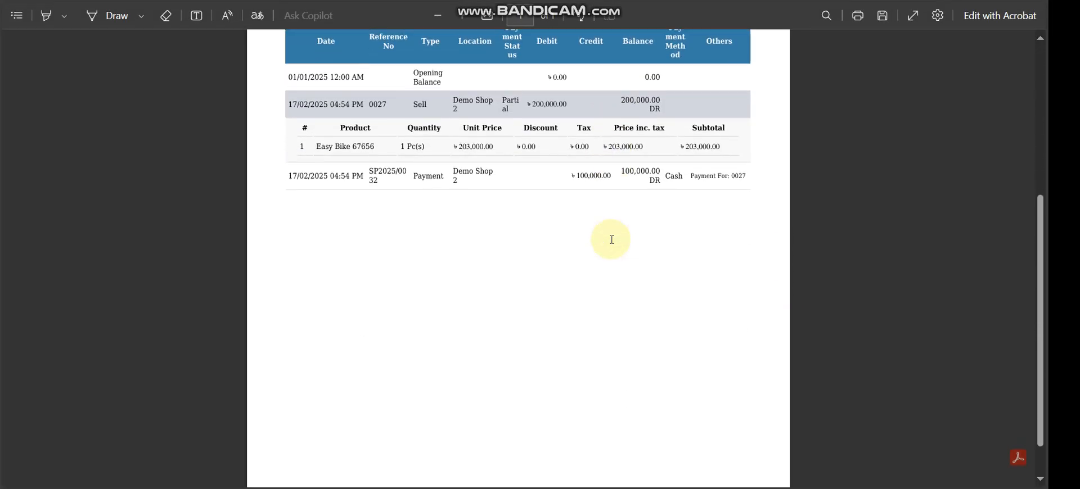
scroll(612, 240, up, 5)
scroll(617, 252, down, 3)
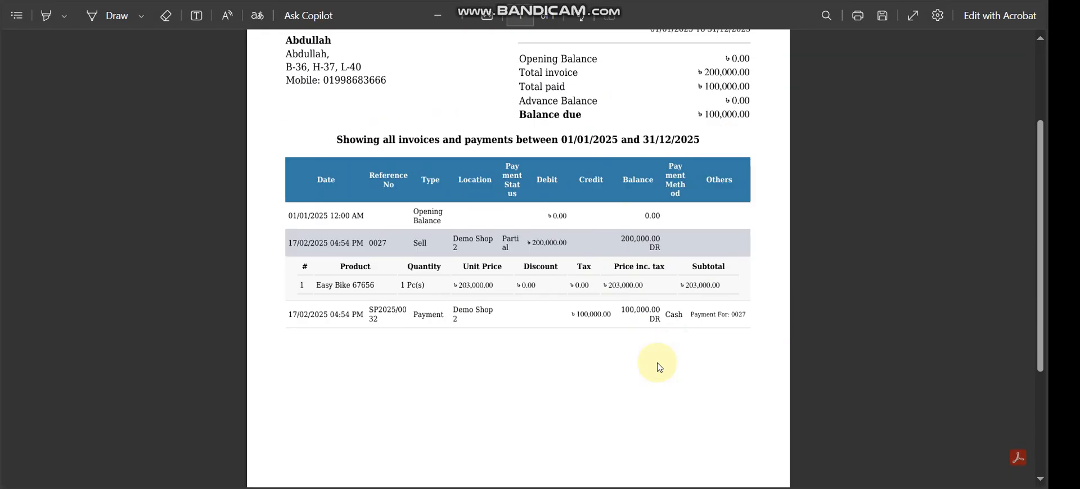
scroll(606, 381, up, 3)
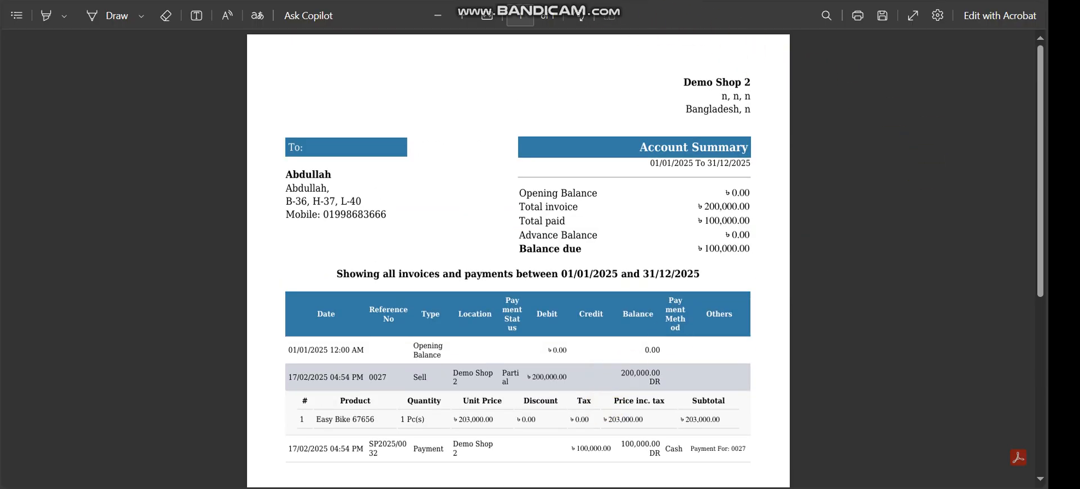
key(ctrl+w)
Open the form for adding a new expense and switch the interface language to Bengali
scroll(151, 210, up, 3)
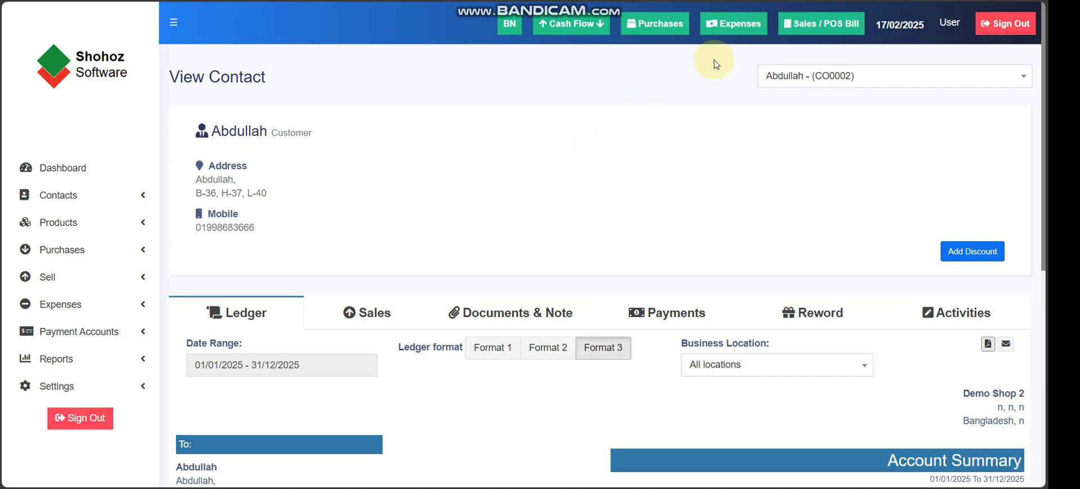
click(726, 27)
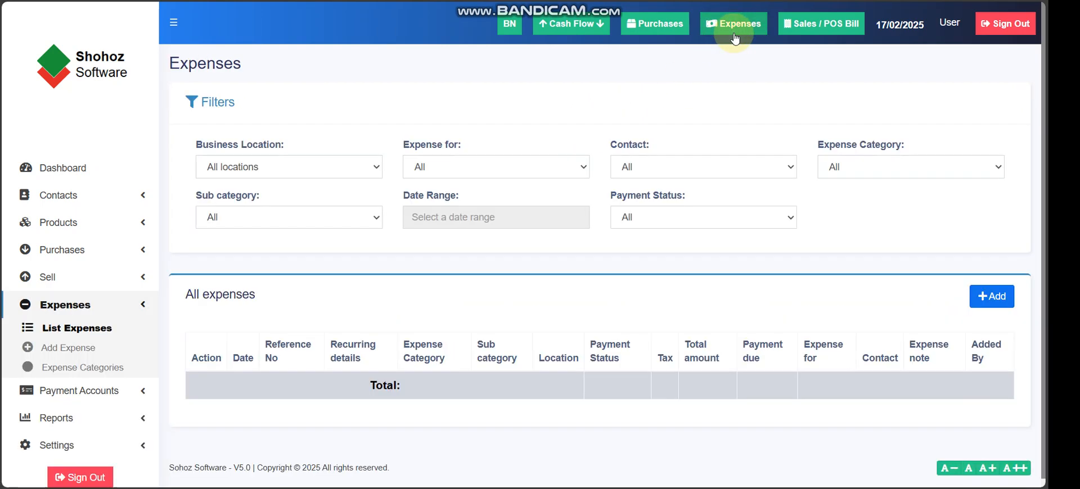
scroll(742, 159, down, 2)
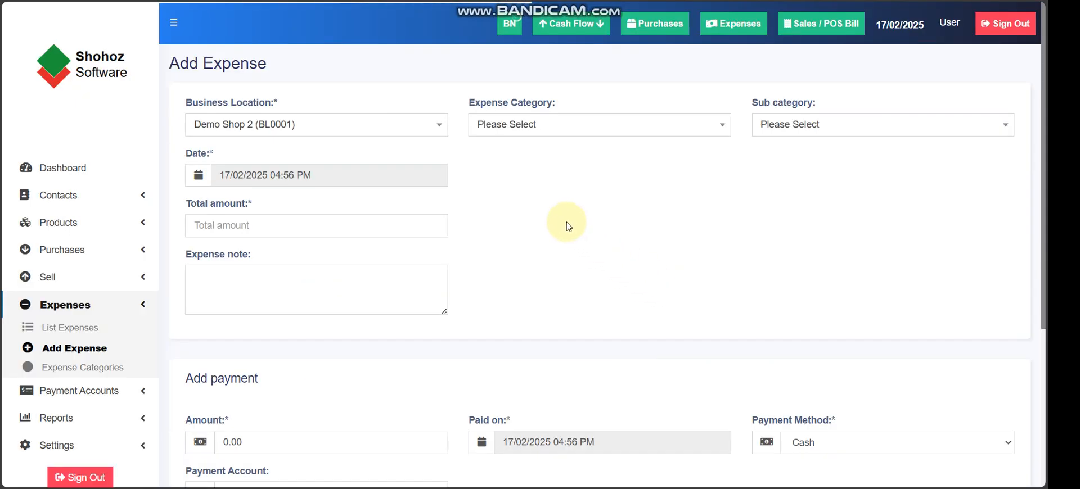
click(508, 28)
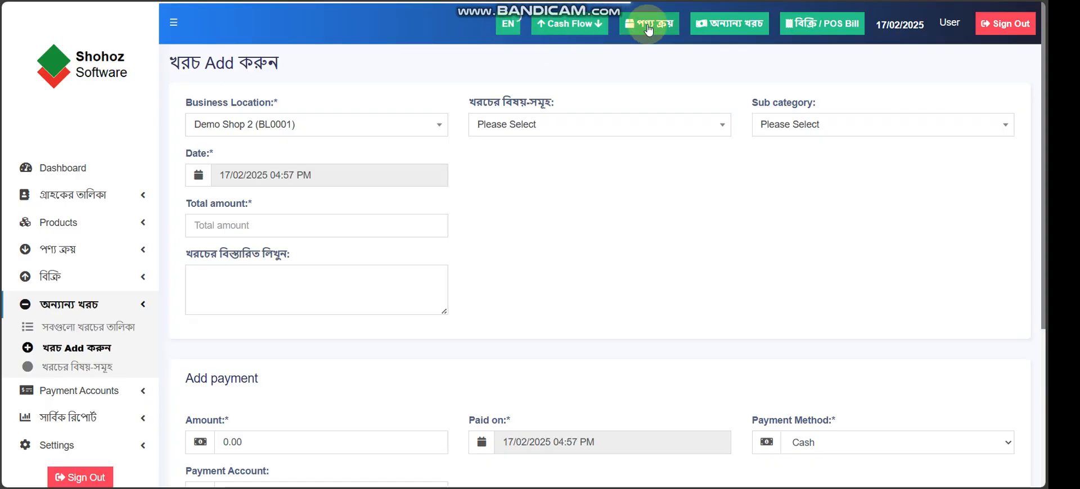
Set the expense's total amount to 1000, leaving the expense category unselected
click(570, 127)
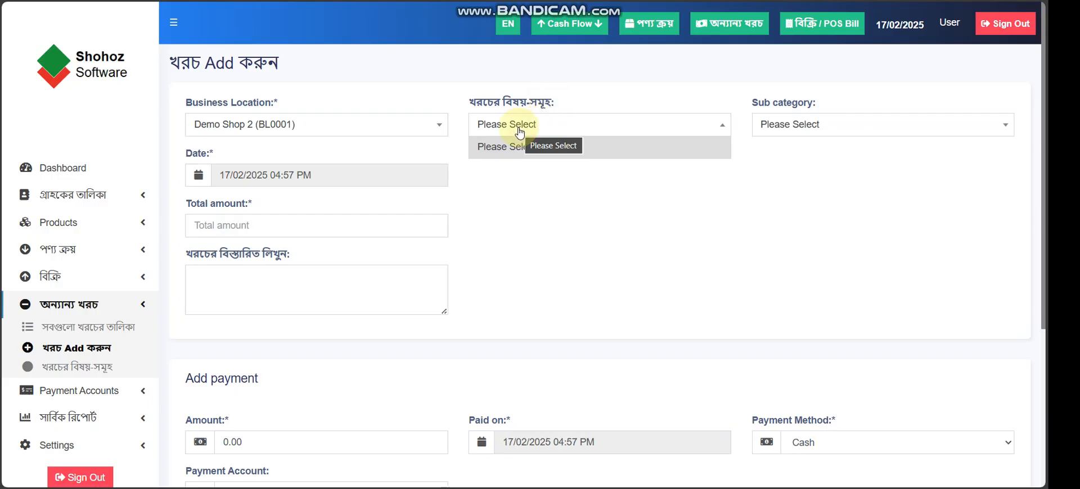
scroll(501, 182, down, 1)
click(312, 151)
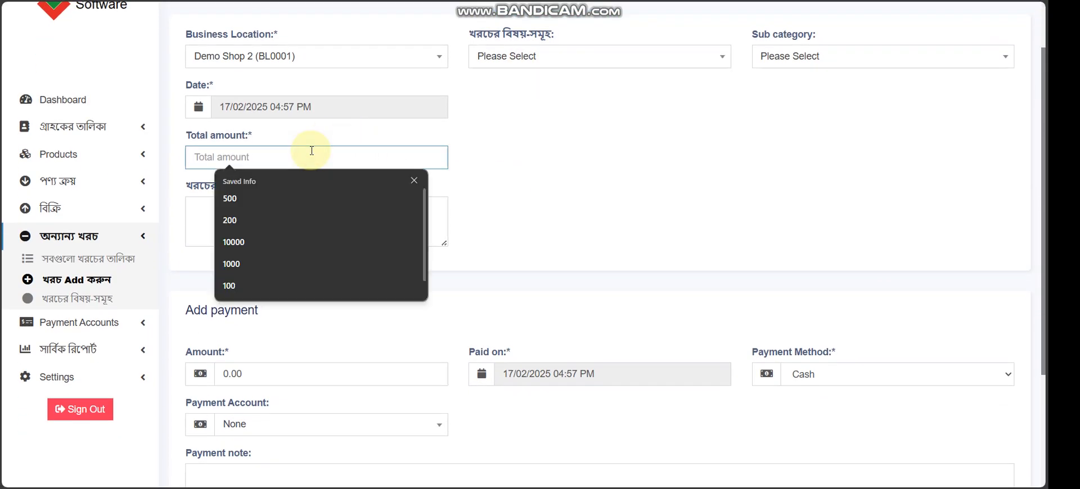
text(1000)
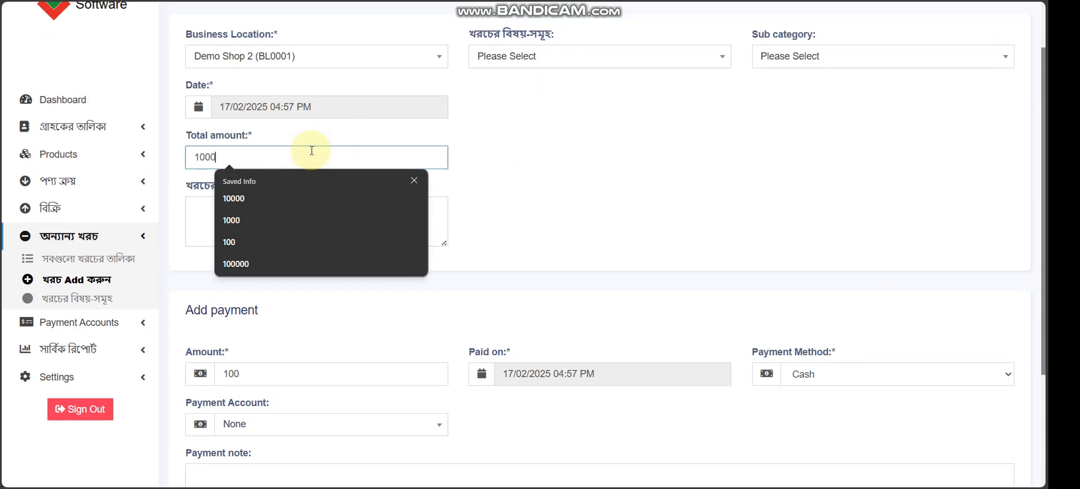
click(525, 149)
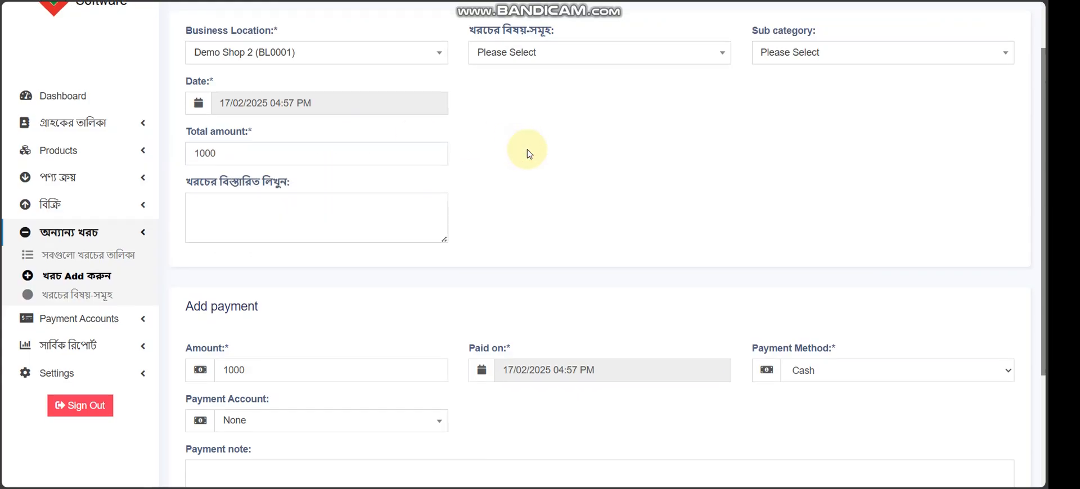
Choose Cash Account as the payment account for the expense and save it
scroll(527, 149, down, 2)
click(316, 286)
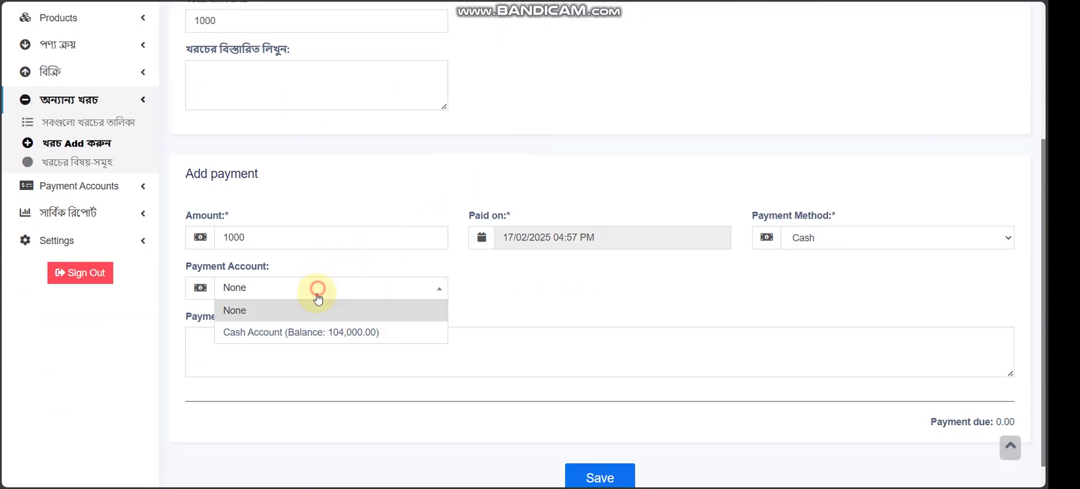
click(299, 335)
scroll(710, 425, down, 1)
click(598, 447)
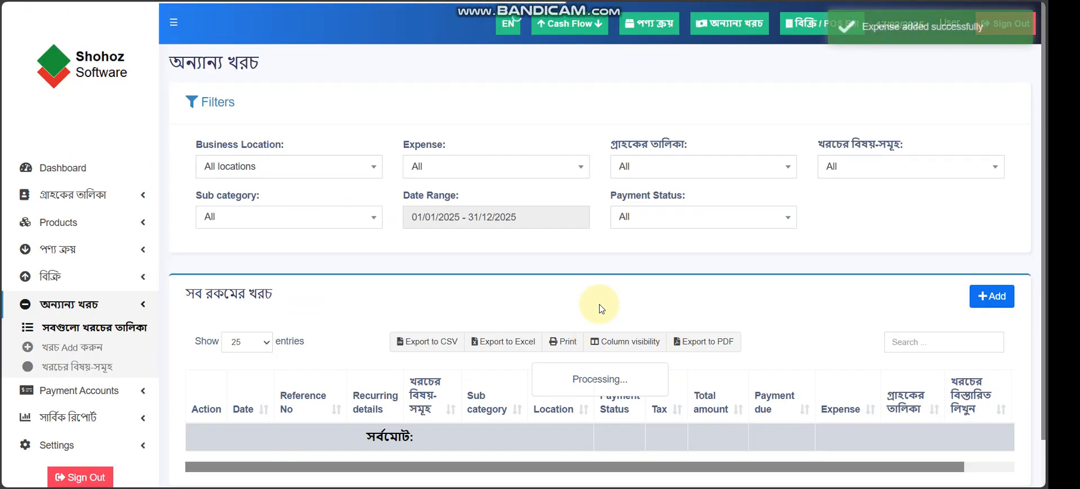
Check the new expense in the expense list, and open the dashboard to view the sales, expense and net balance totals
scroll(675, 321, down, 2)
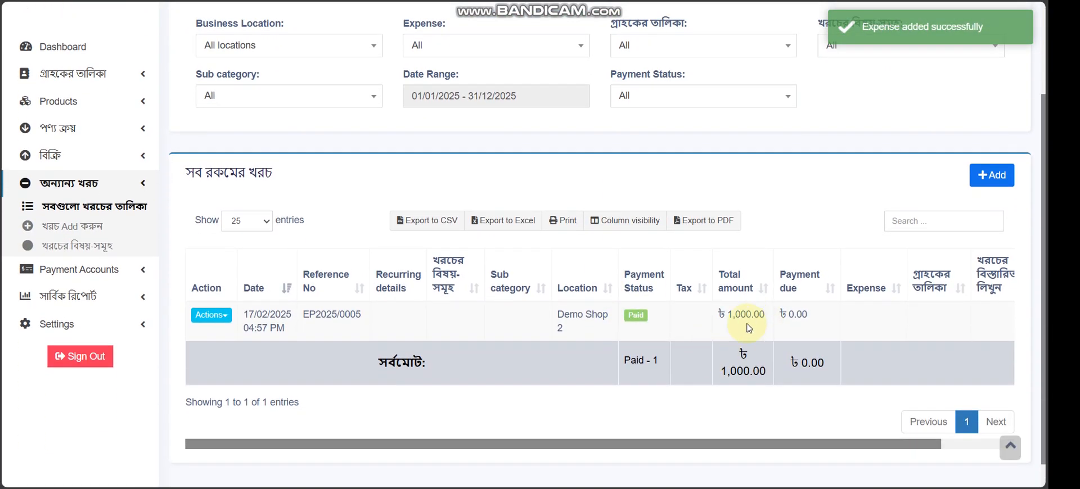
scroll(749, 328, up, 2)
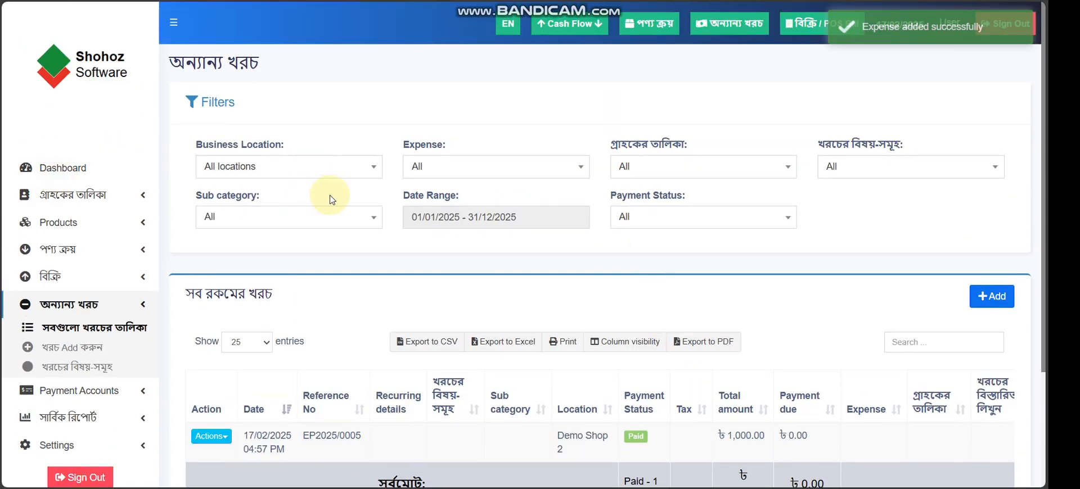
scroll(330, 194, down, 1)
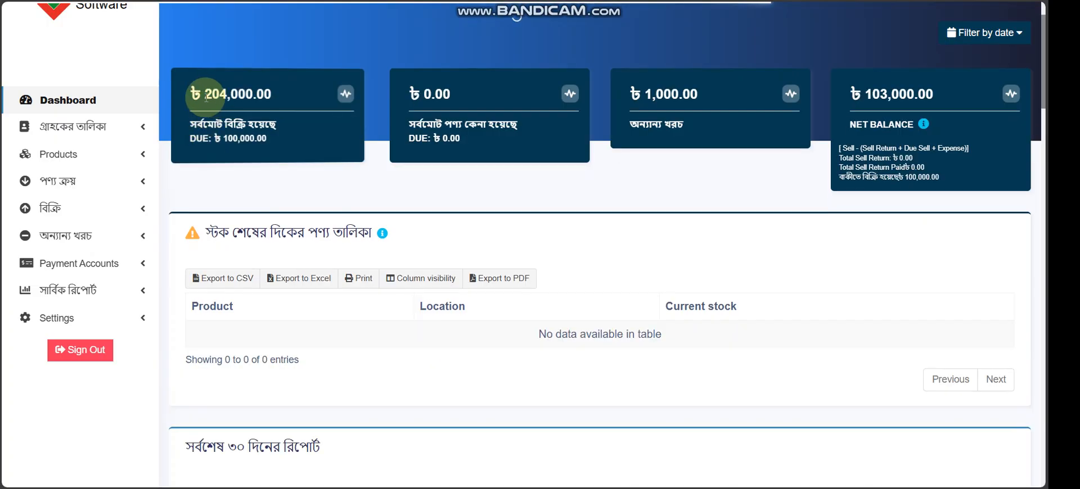
Examine the total sales, sales due, other expenses and net balance figures on the dashboard
drag(205, 97, 275, 95)
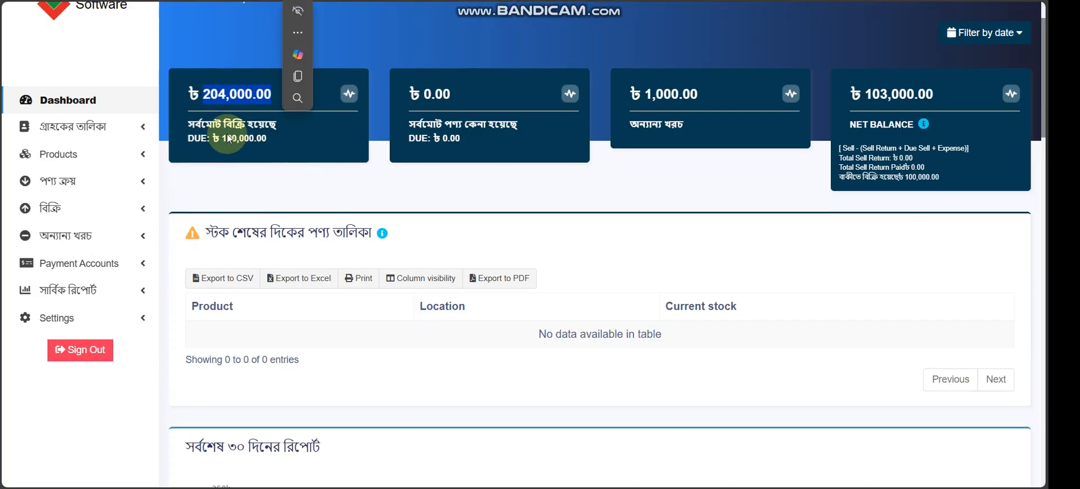
drag(225, 140, 271, 137)
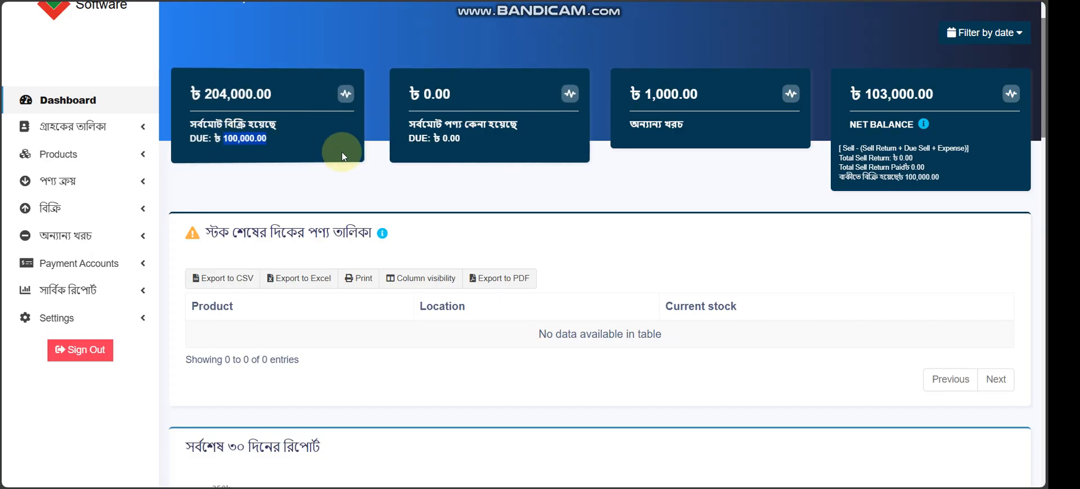
drag(647, 94, 698, 98)
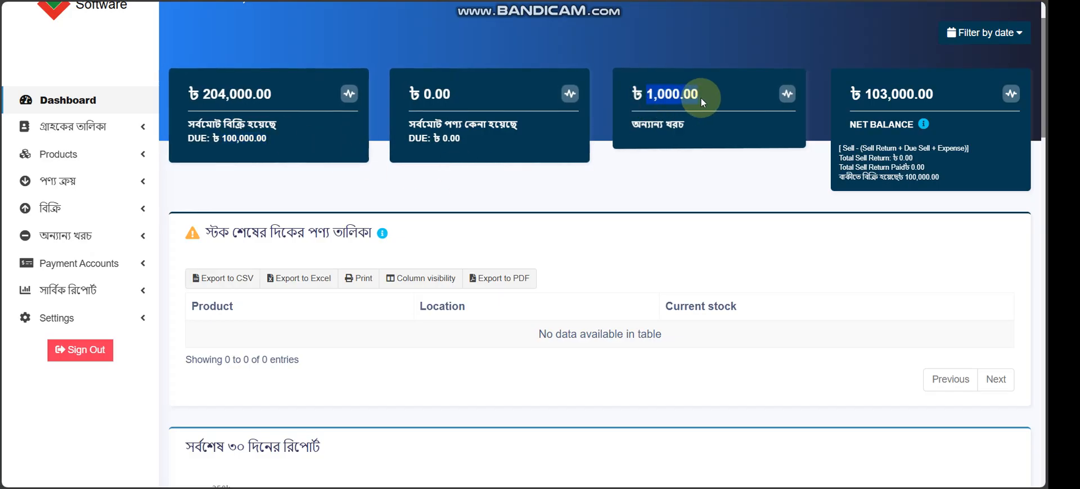
click(875, 137)
drag(867, 100, 938, 102)
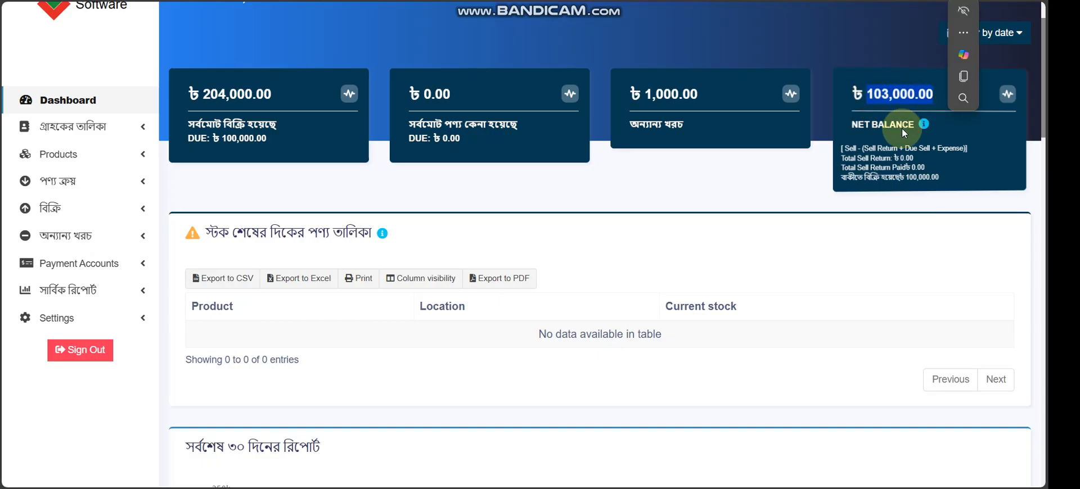
drag(647, 94, 701, 93)
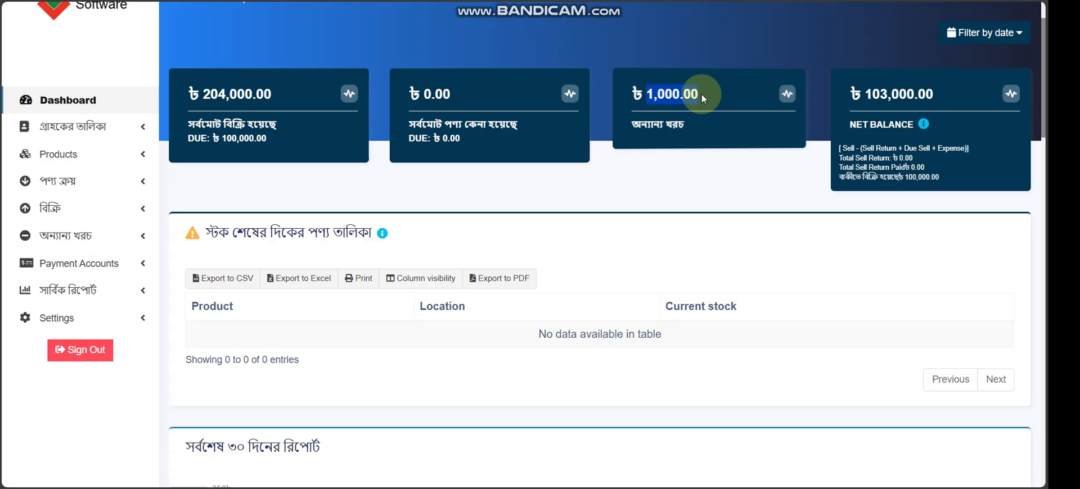
click(765, 150)
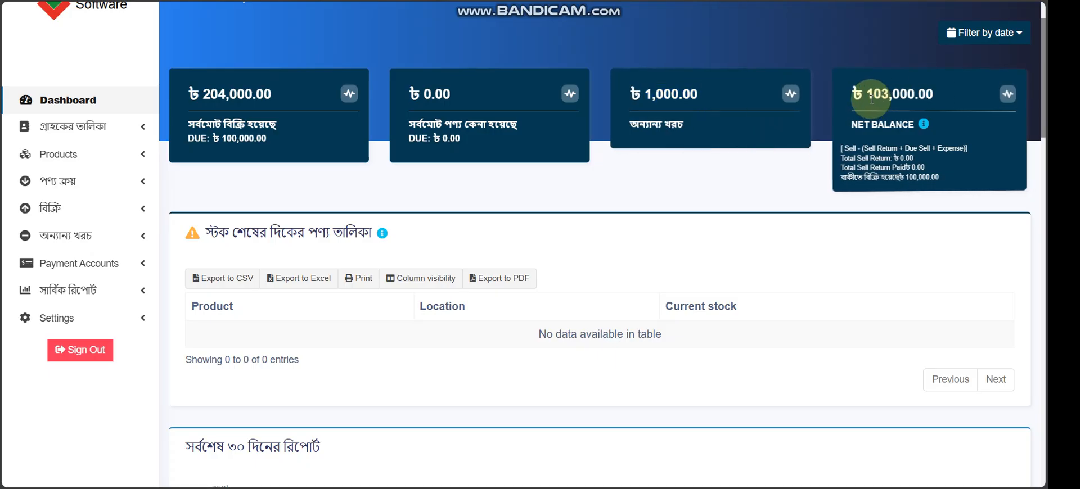
drag(871, 99, 935, 95)
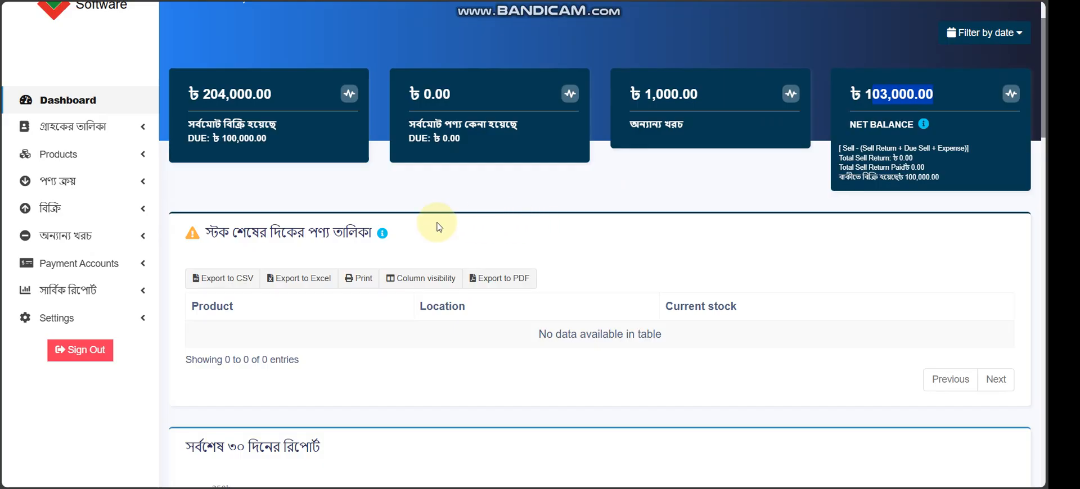
Open the product list and check the purchase price, selling price and current stock of each product
click(63, 154)
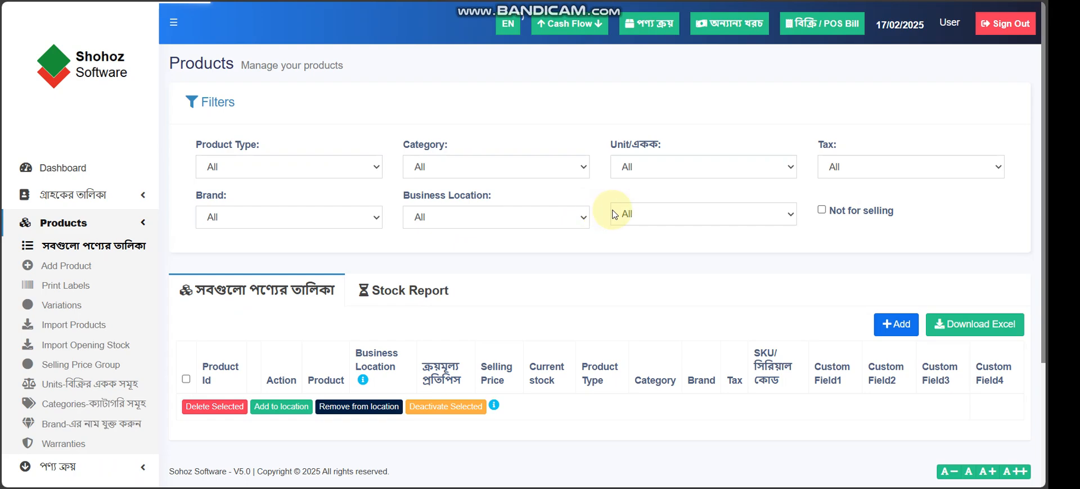
scroll(646, 219, down, 3)
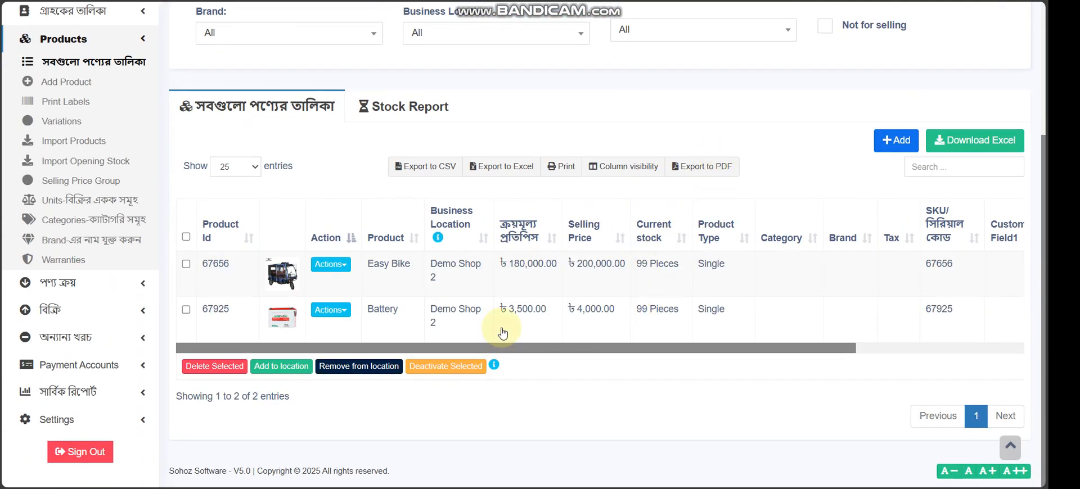
click(45, 37)
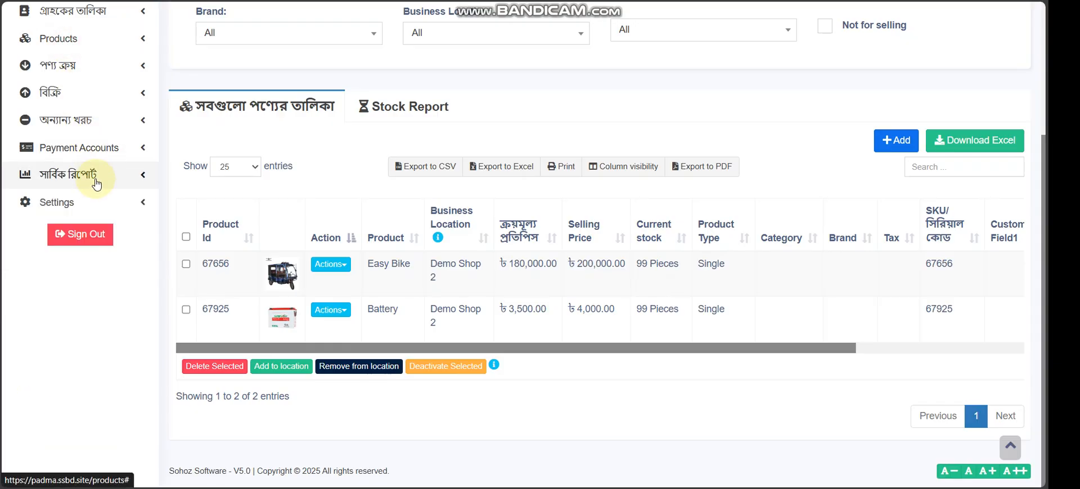
Open the profit/loss report in Bengali and check its total sales, total expense and total sell discount
click(90, 199)
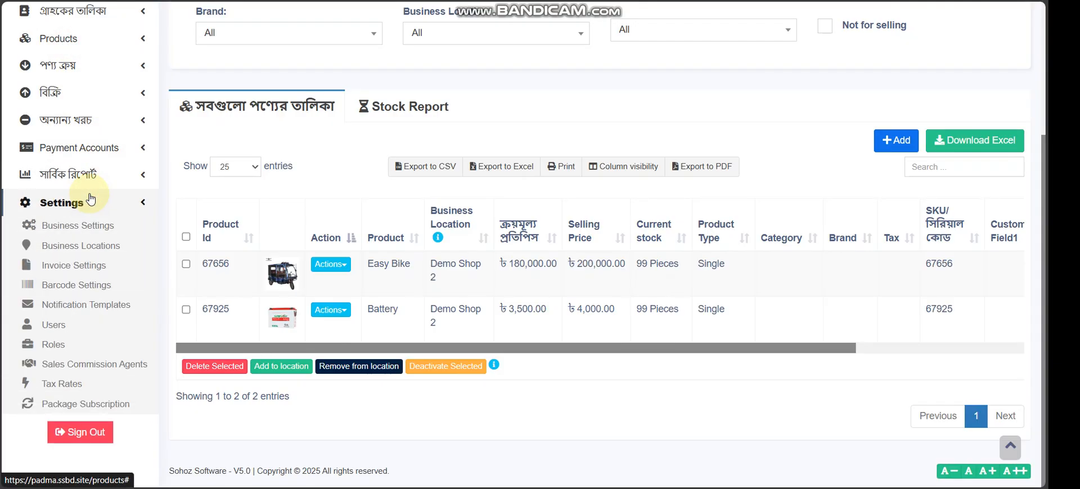
click(65, 120)
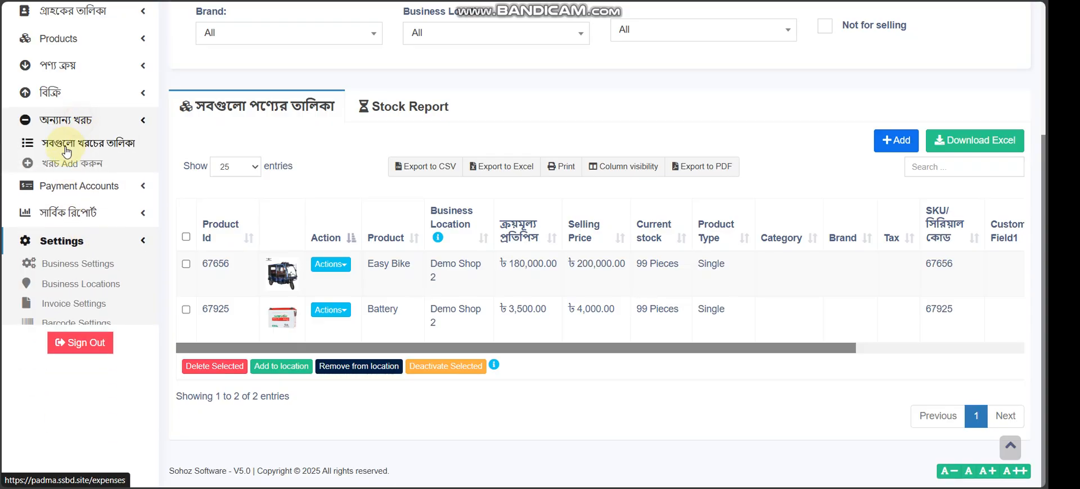
click(63, 208)
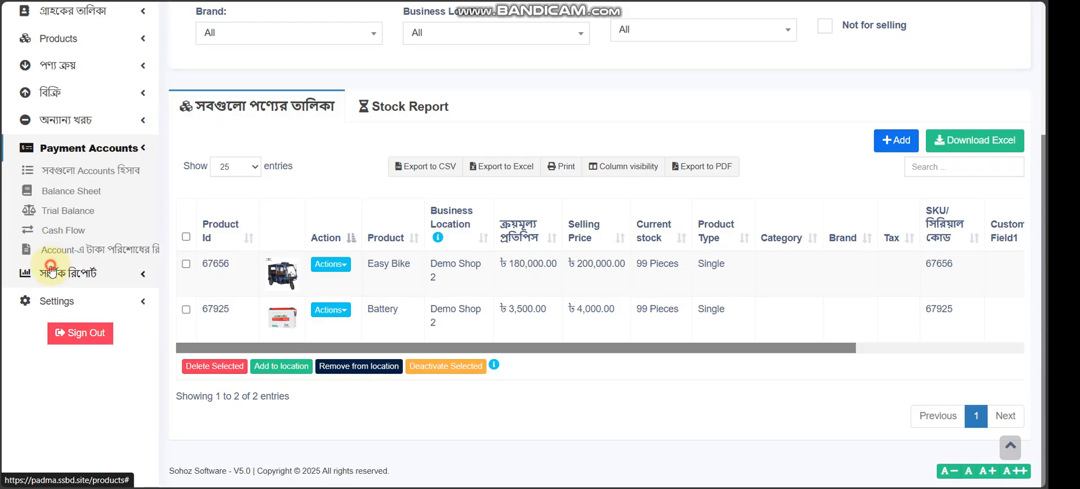
click(56, 260)
click(67, 200)
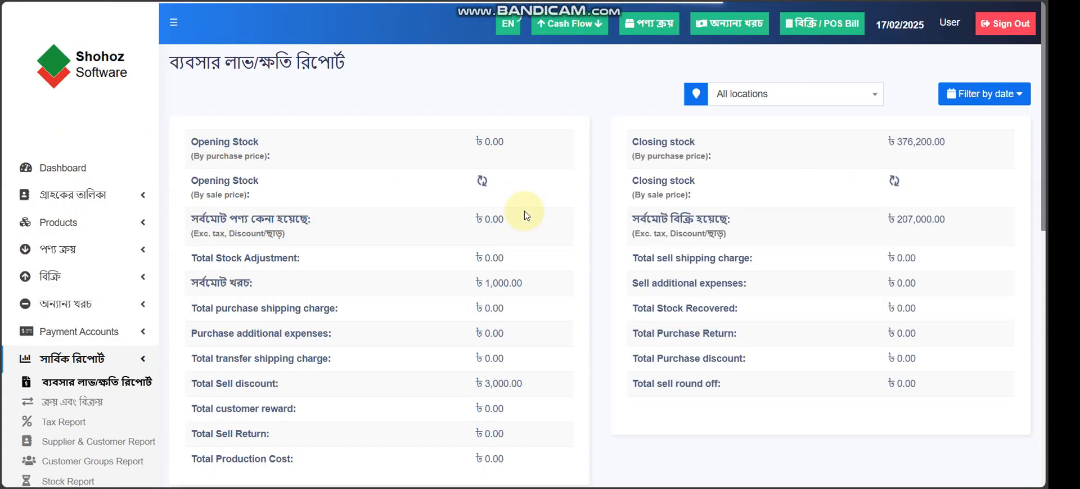
scroll(865, 145, down, 1)
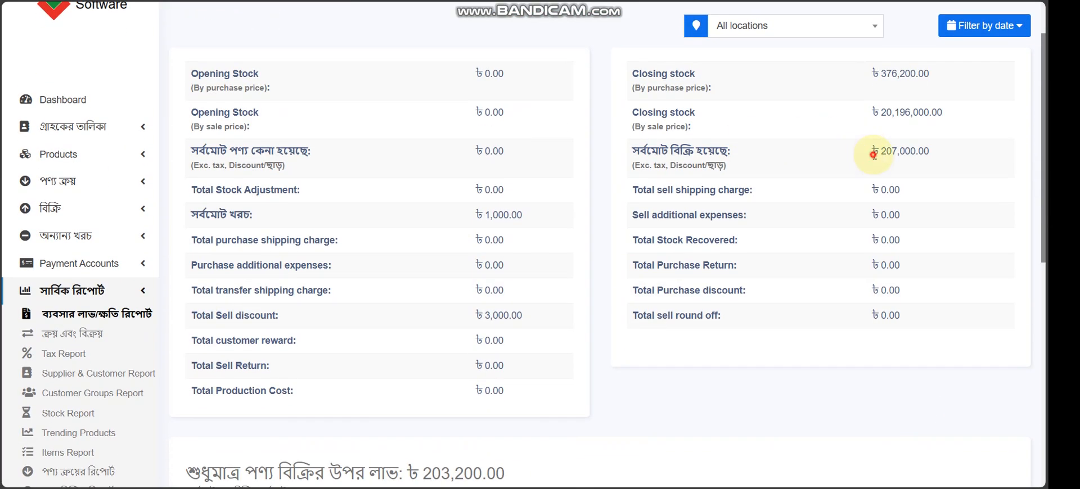
drag(873, 154, 908, 152)
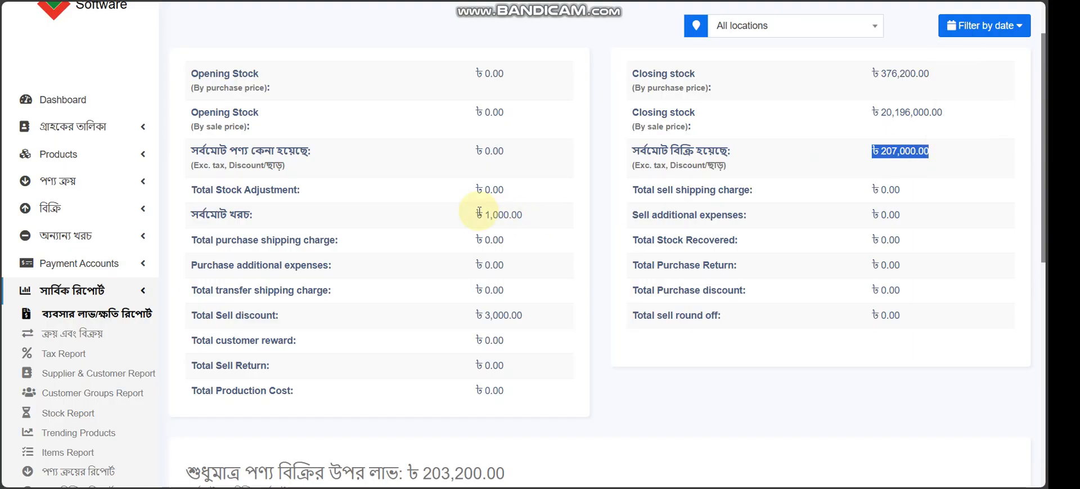
drag(476, 216, 531, 214)
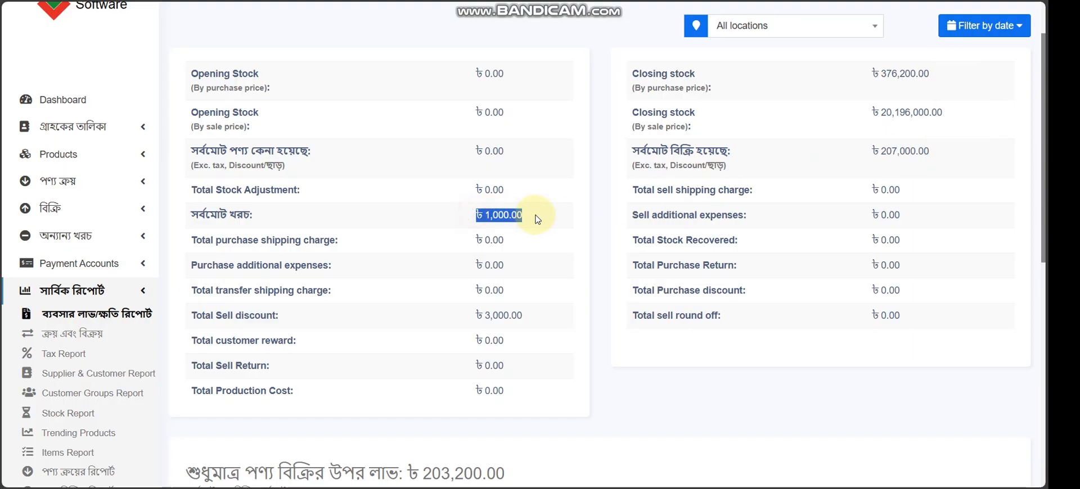
click(474, 313)
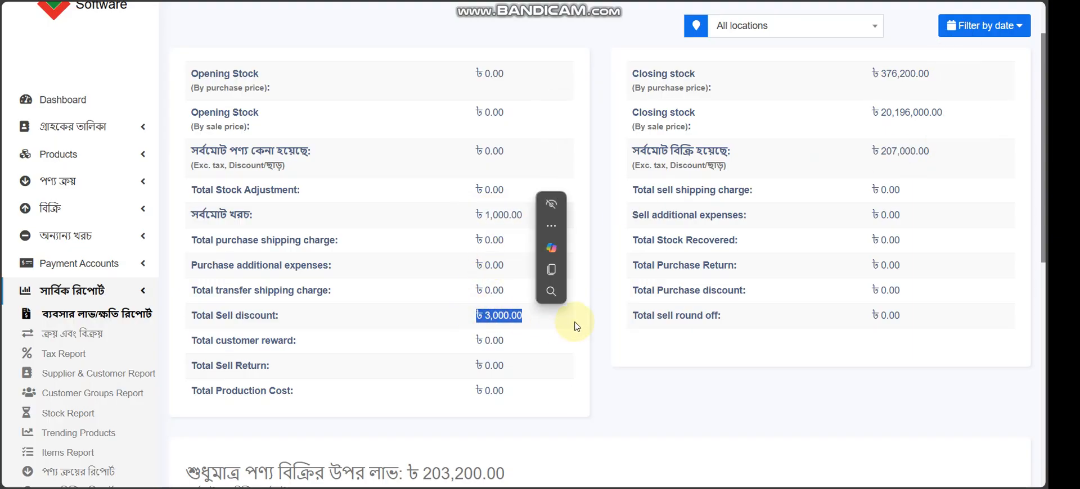
Check the profit on product sales and the overall profit after other expenses in the Bengali report
scroll(574, 315, down, 1)
scroll(563, 292, down, 2)
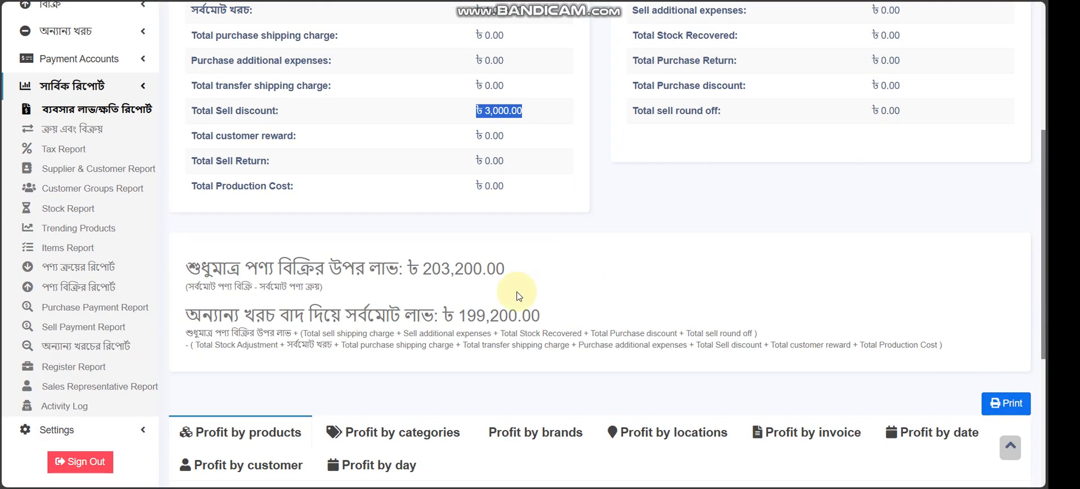
drag(429, 274, 505, 272)
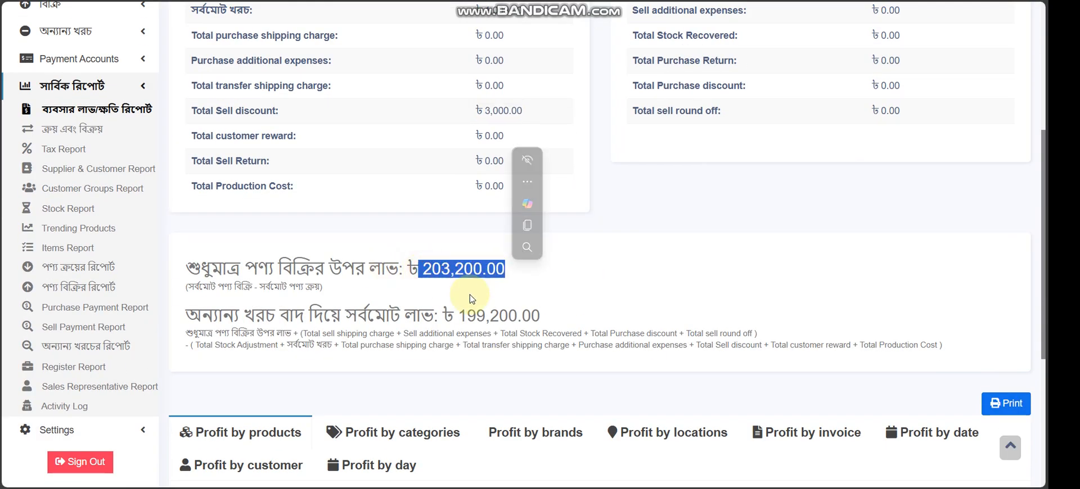
drag(458, 315, 515, 315)
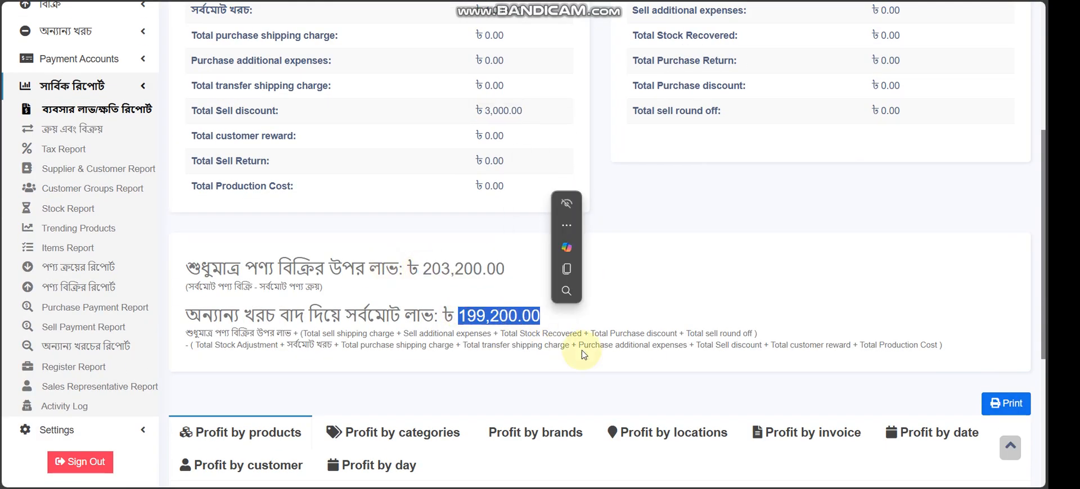
Switch the interface to English and examine the report's gross profit, net profit, calculation formula and deducted amounts
scroll(544, 319, up, 5)
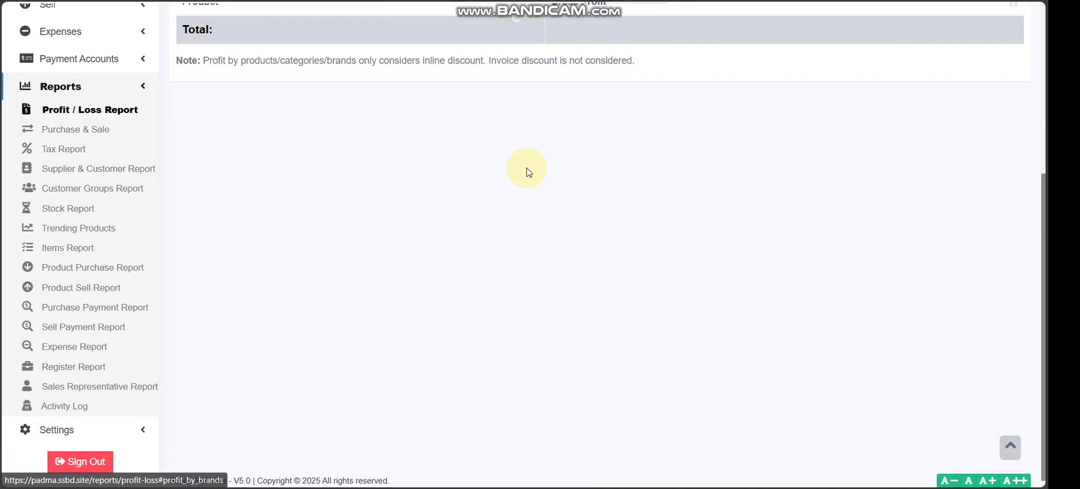
drag(294, 269, 393, 269)
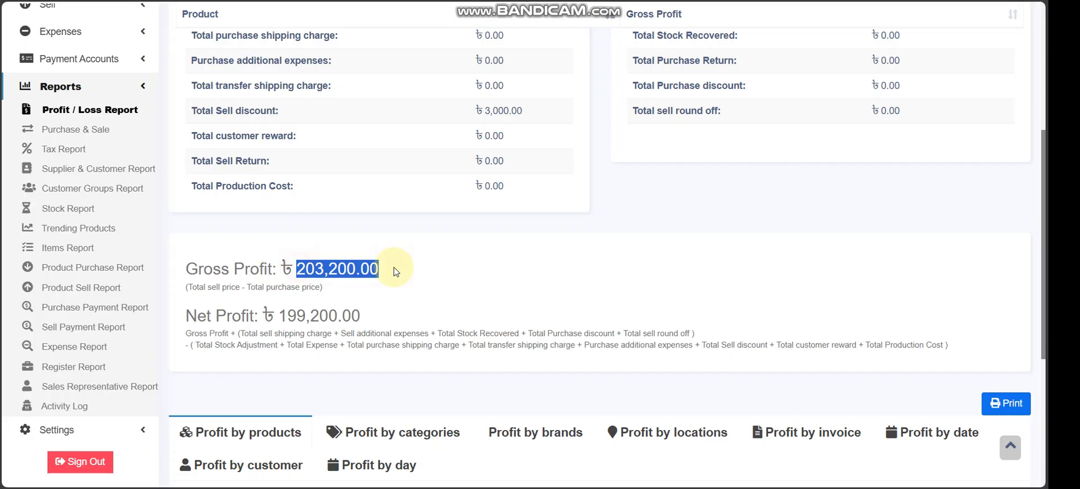
drag(279, 316, 358, 313)
drag(448, 332, 453, 324)
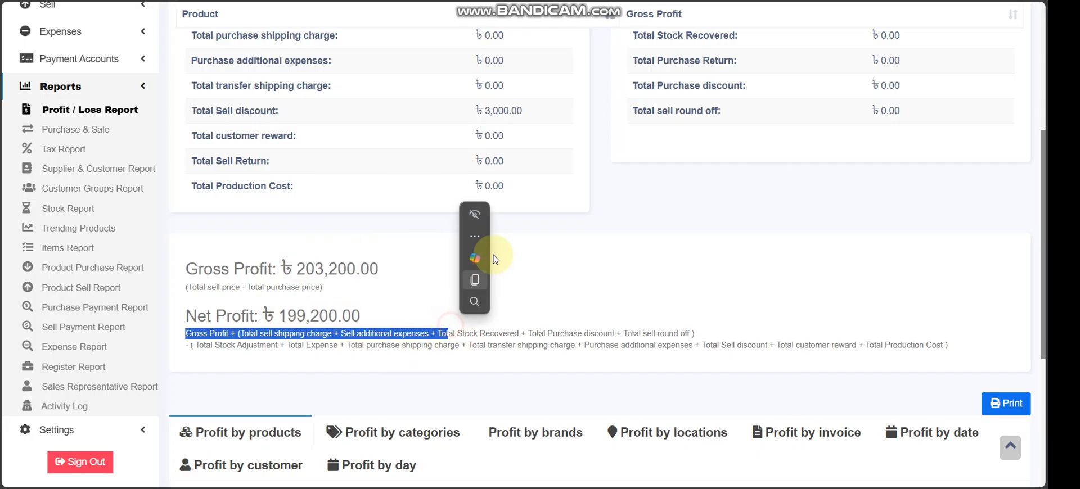
click(490, 117)
scroll(490, 117, up, 1)
drag(481, 79, 533, 79)
Review the profit breakdown by products, checking the gross profit of the Battery
scroll(450, 321, down, 5)
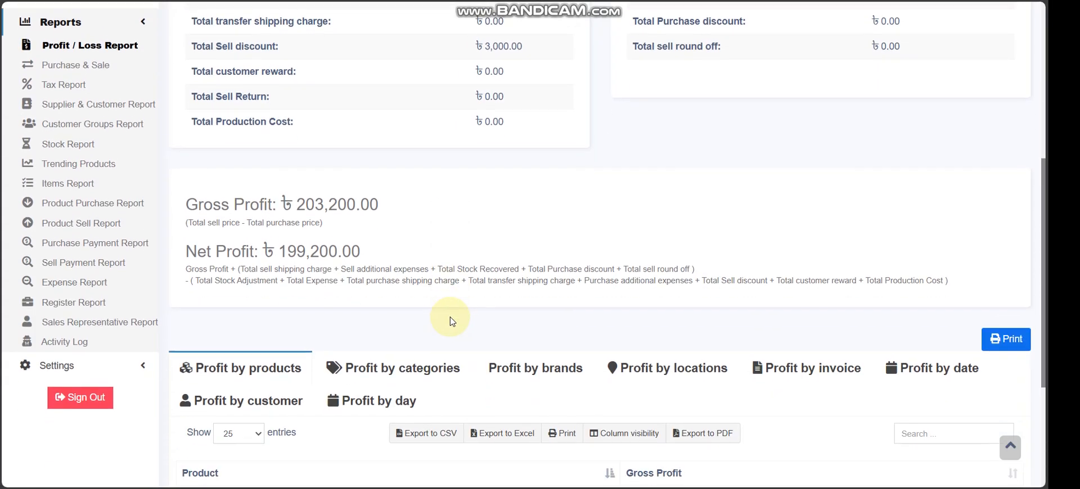
drag(179, 294, 249, 293)
drag(630, 293, 680, 298)
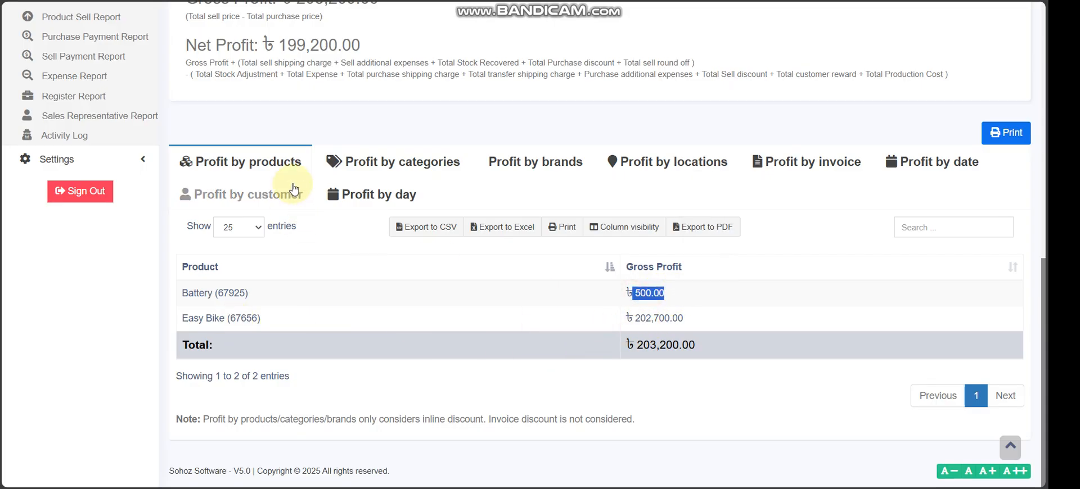
Show the profit breakdown by customer and check the gross profit earned from each one
click(278, 193)
scroll(278, 287, down, 2)
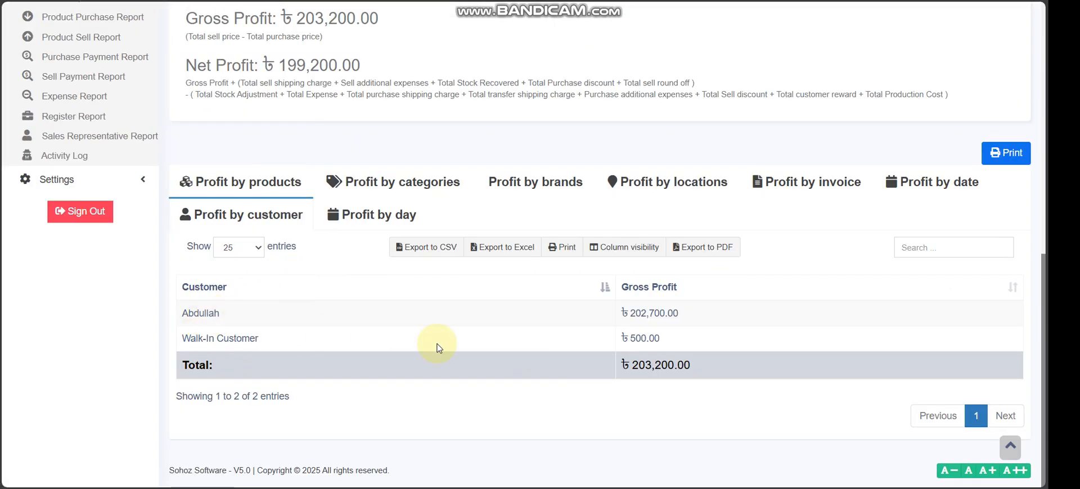
drag(616, 310, 699, 315)
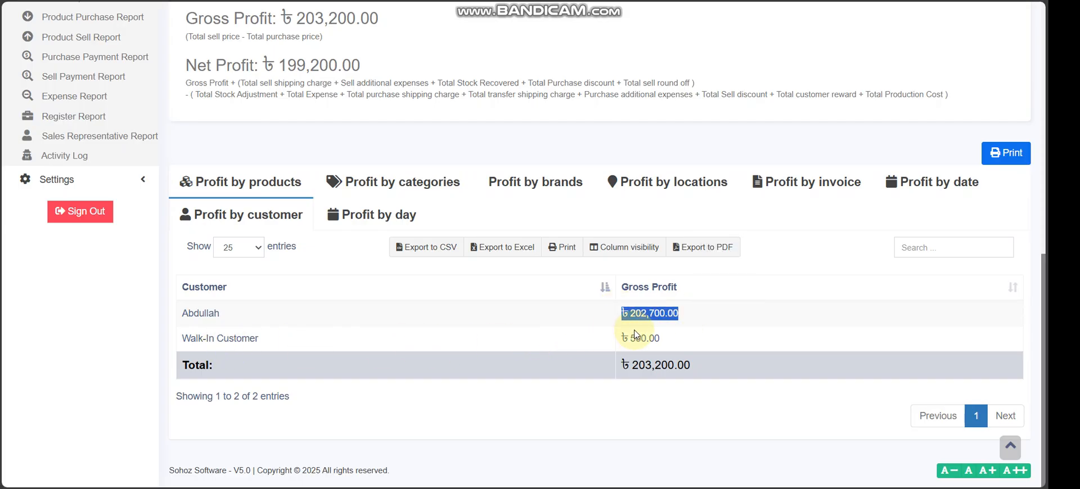
drag(629, 338, 779, 344)
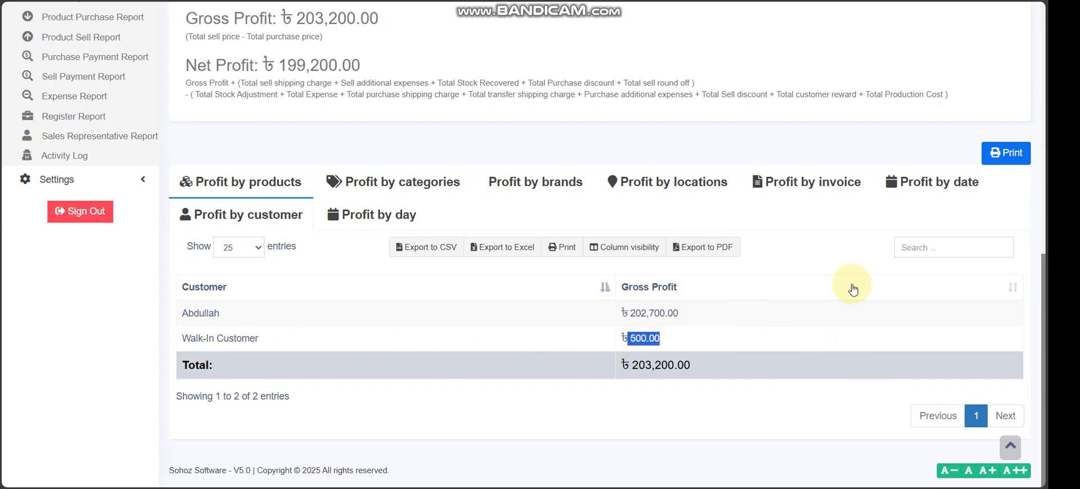
Review the profit breakdown by invoice and by date, checking the day's gross profit
click(856, 192)
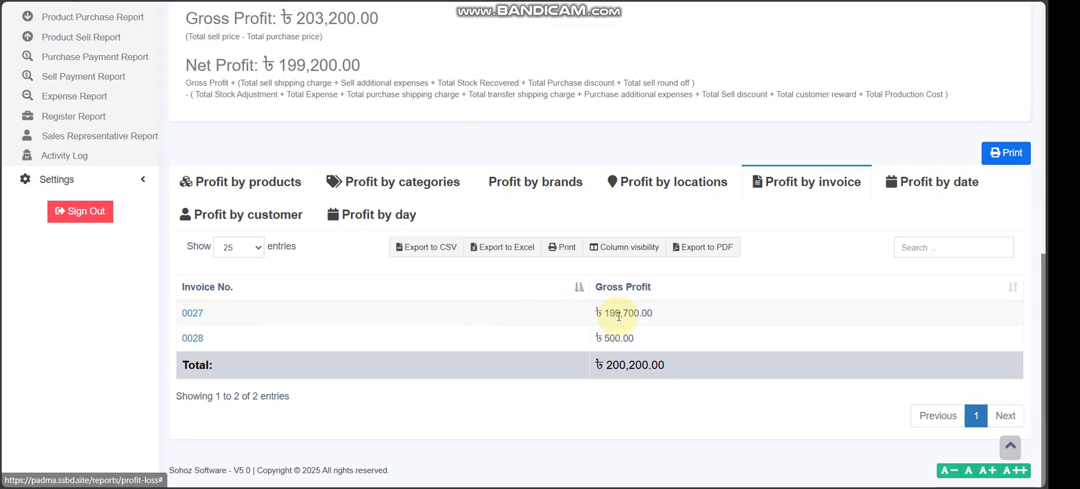
click(916, 178)
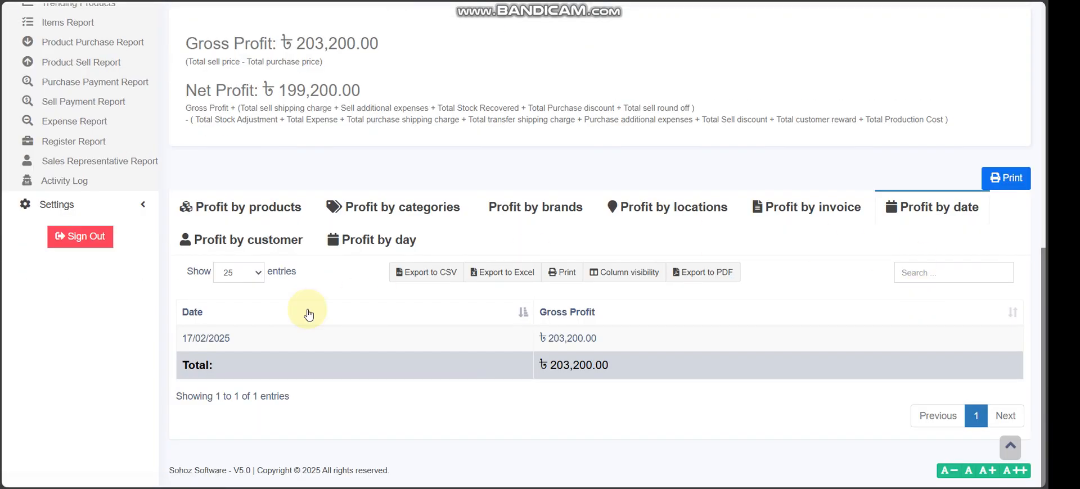
drag(529, 339, 616, 340)
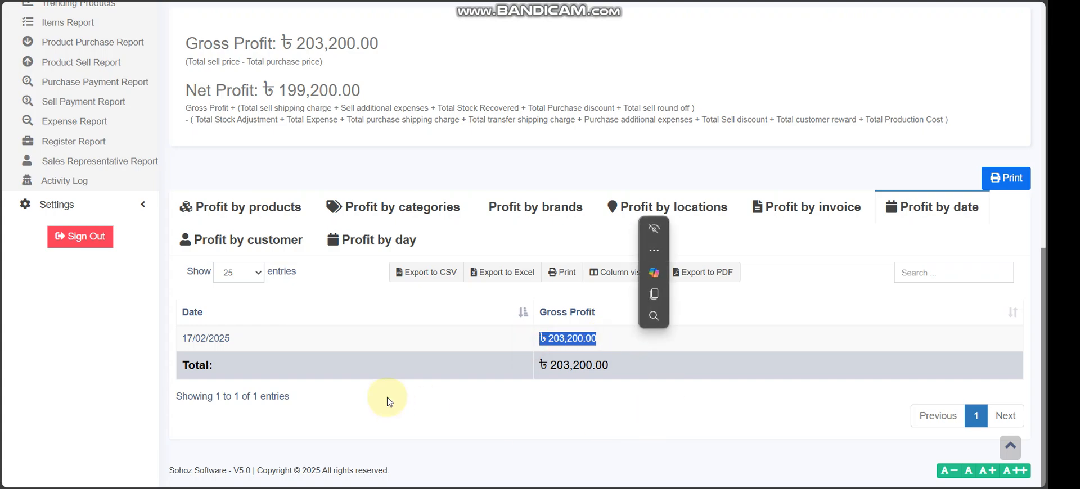
click(394, 400)
Leave the Profit / Loss Report and return to the dashboard
scroll(430, 413, up, 6)
click(131, 203)
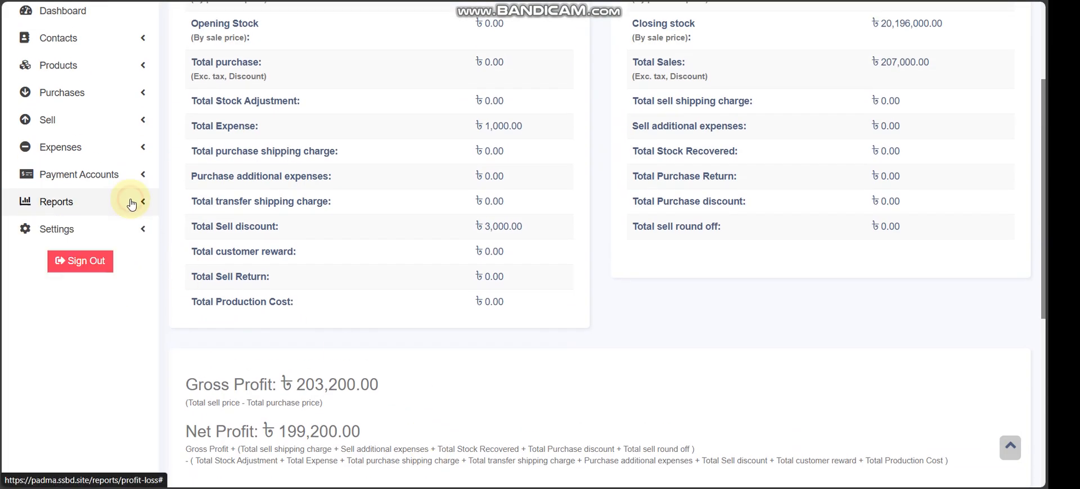
scroll(132, 204, up, 3)
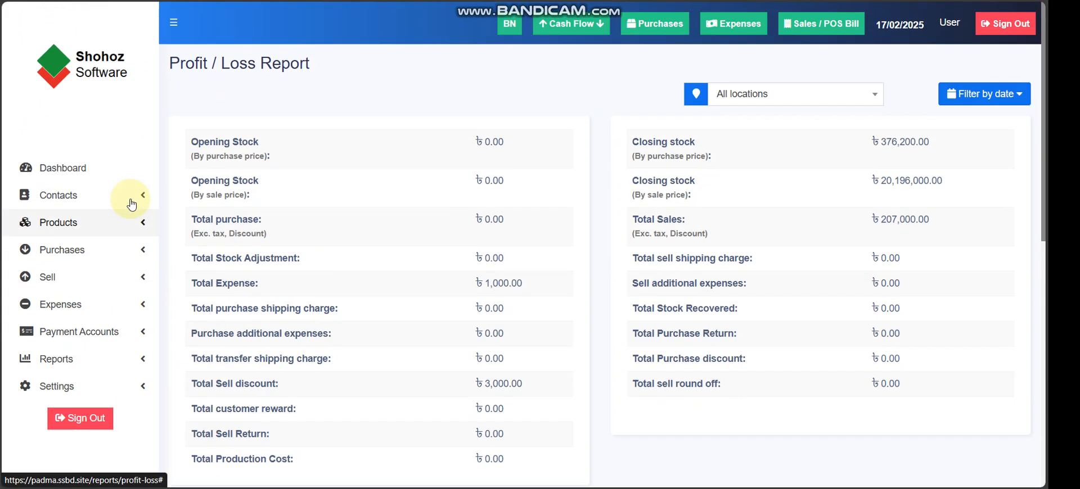
click(99, 174)
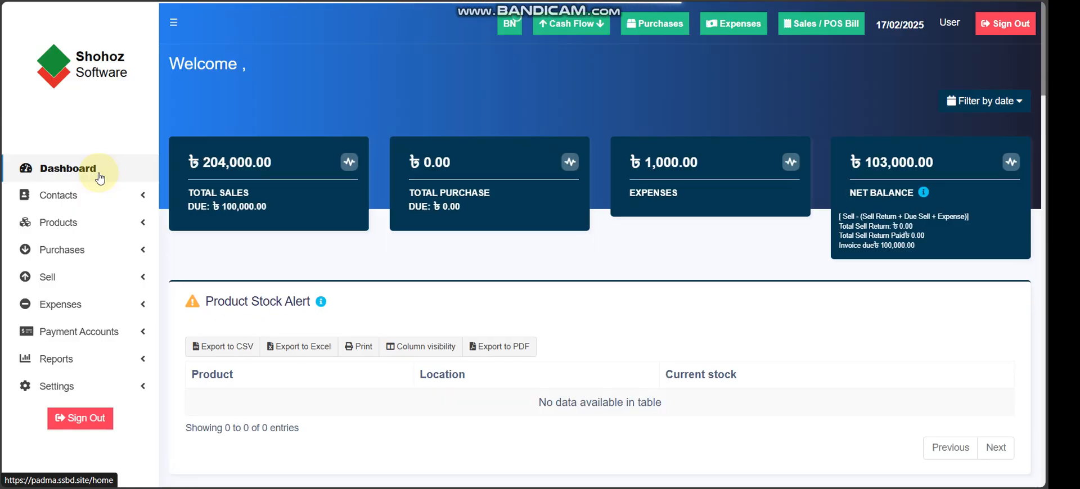
Open the suppliers list under Contacts, look through the supplier records, and return to the dashboard
click(67, 206)
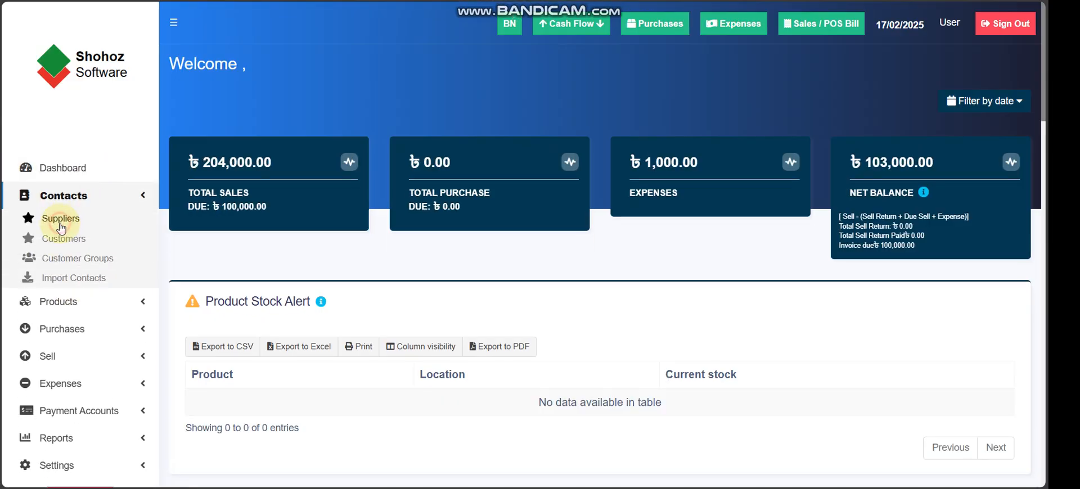
click(60, 222)
scroll(494, 225, down, 3)
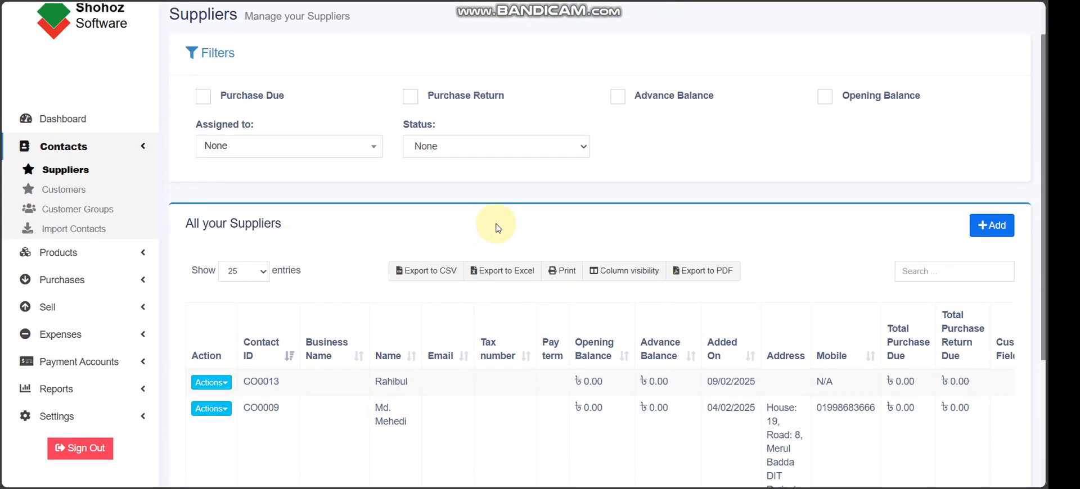
scroll(506, 233, down, 1)
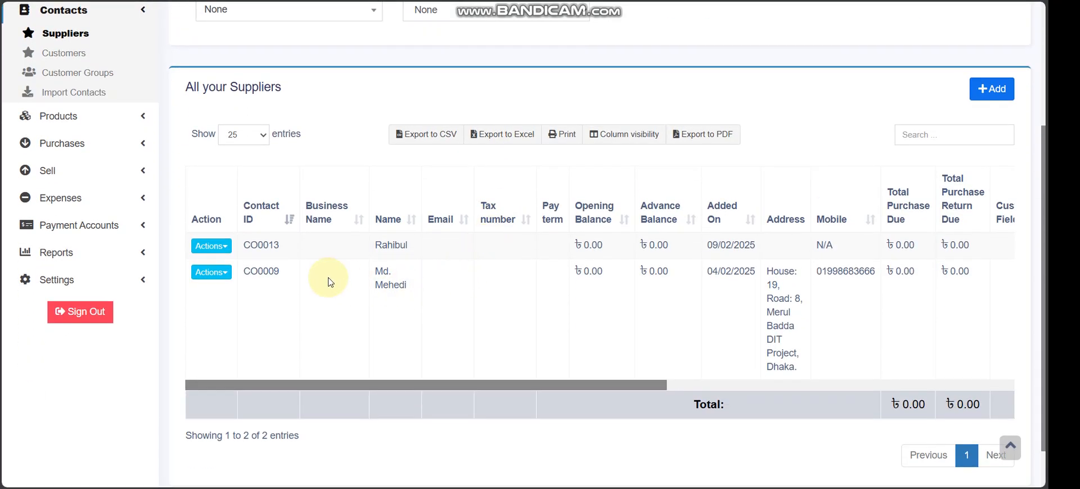
scroll(144, 273, up, 1)
scroll(144, 272, up, 2)
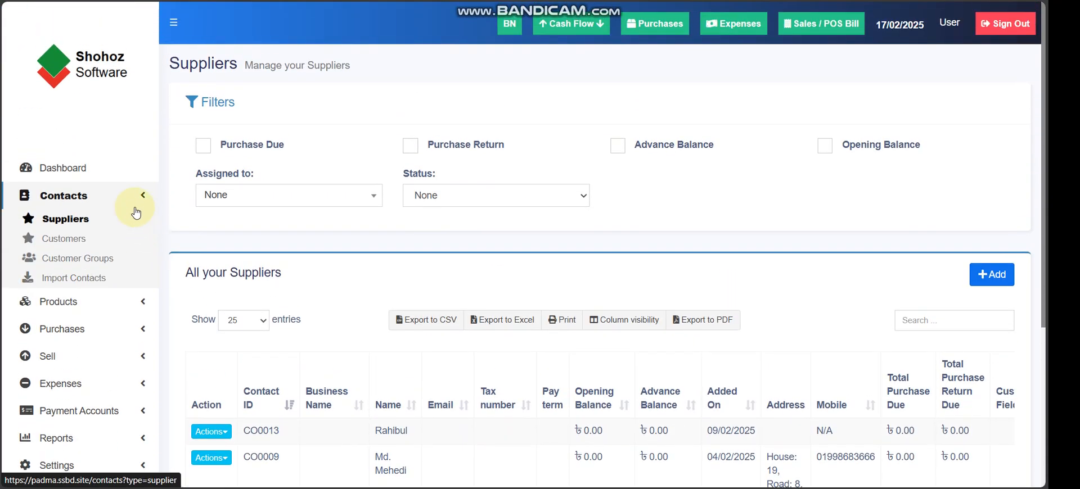
click(98, 167)
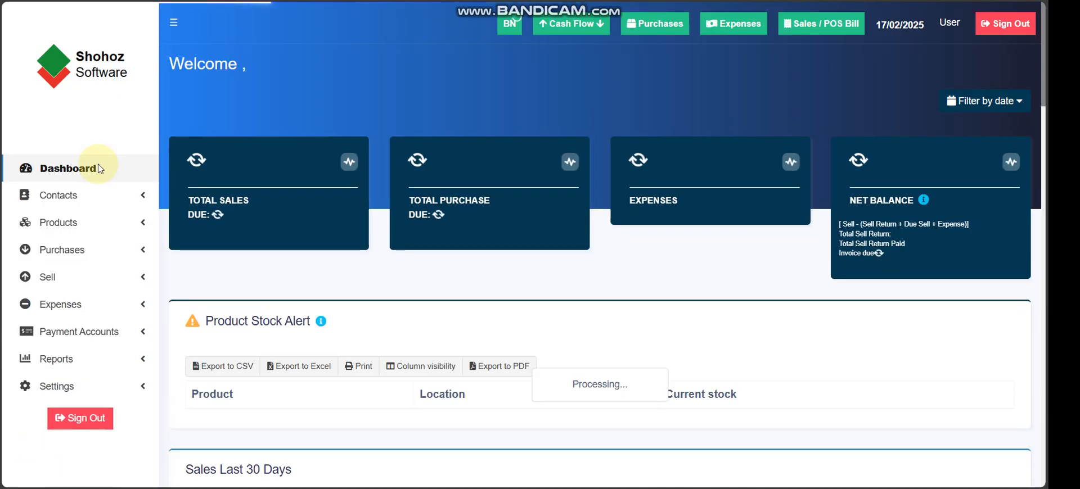